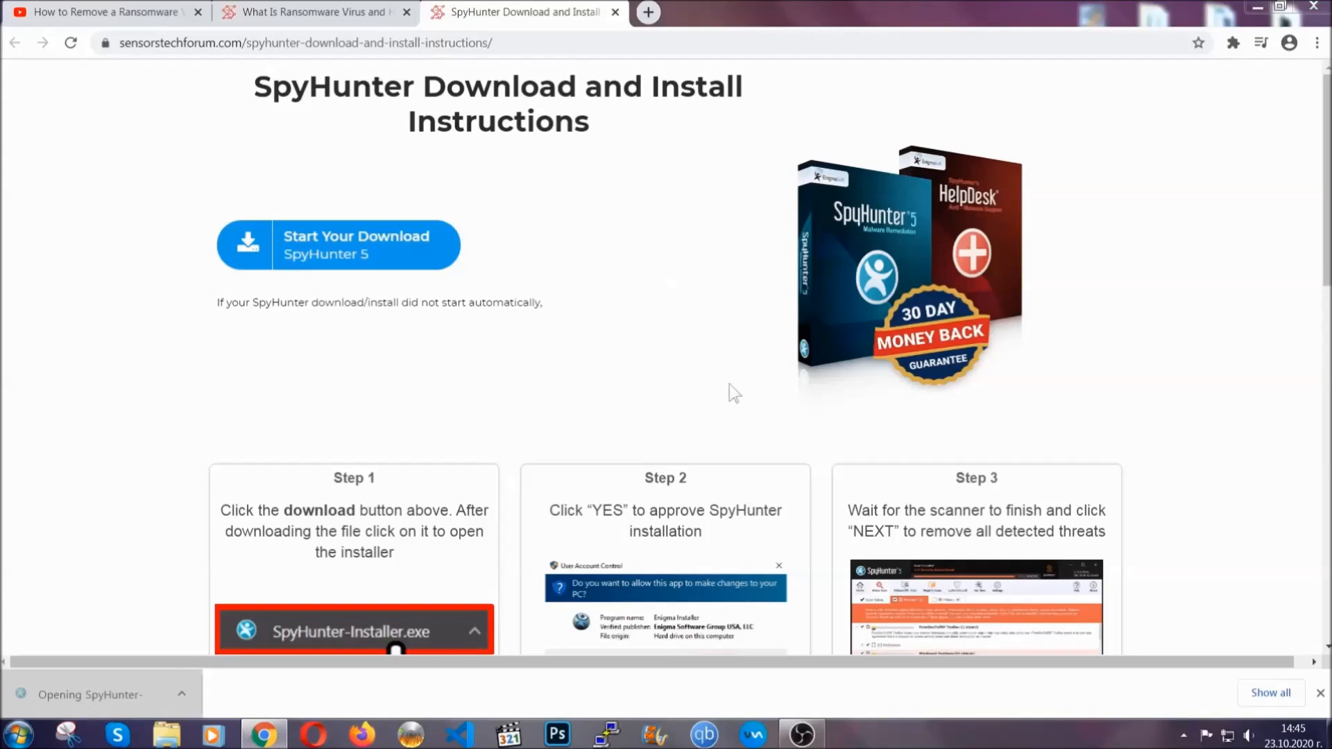
Set the SpyHunter 5 installer language to English.
scroll(684, 381, down, 2)
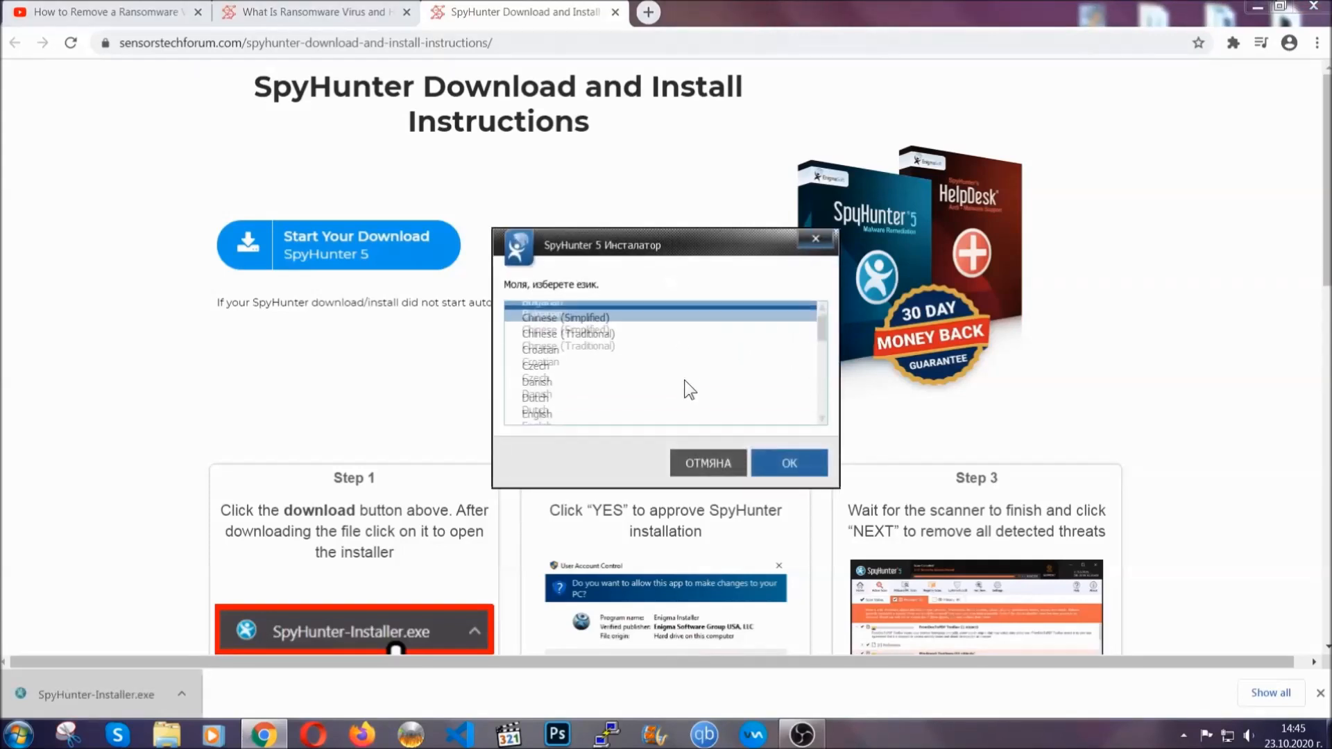
click(624, 379)
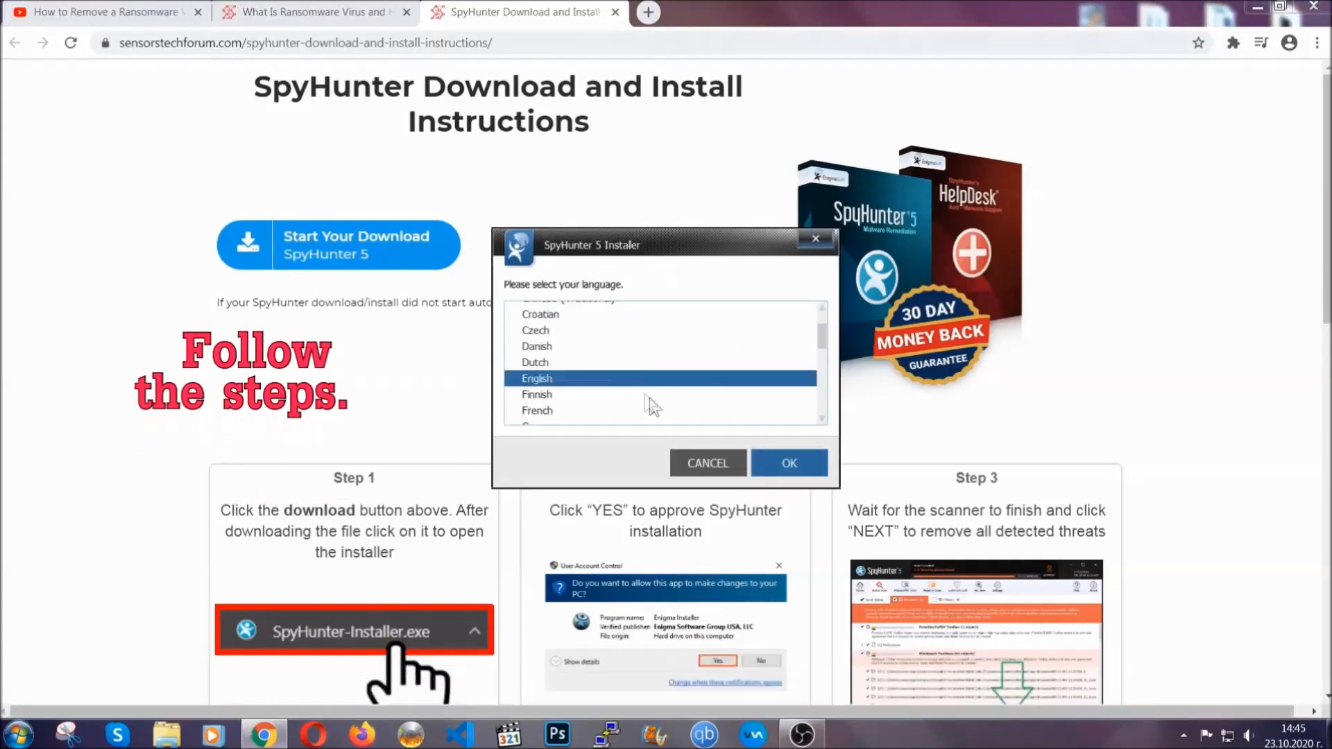
click(780, 462)
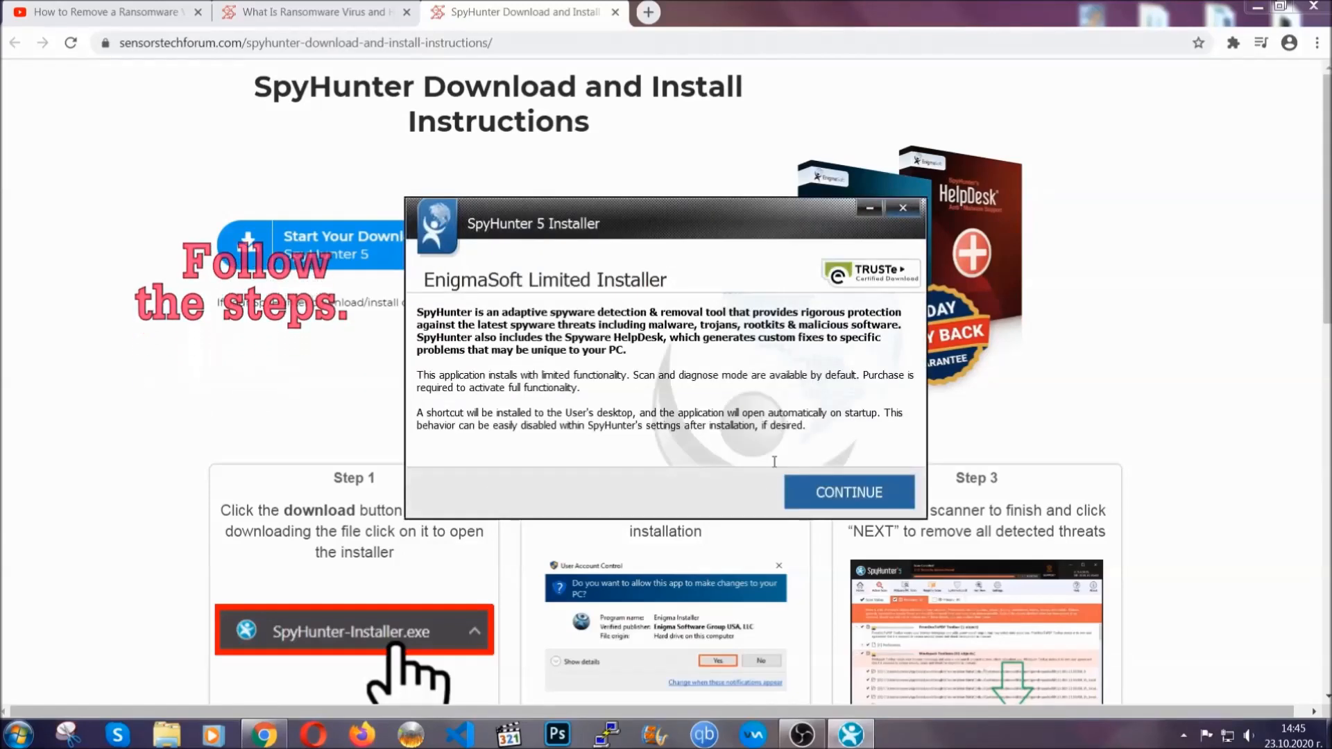
Accept the EULA and Privacy Policy, install SpyHunter 5 and finish the setup.
click(805, 481)
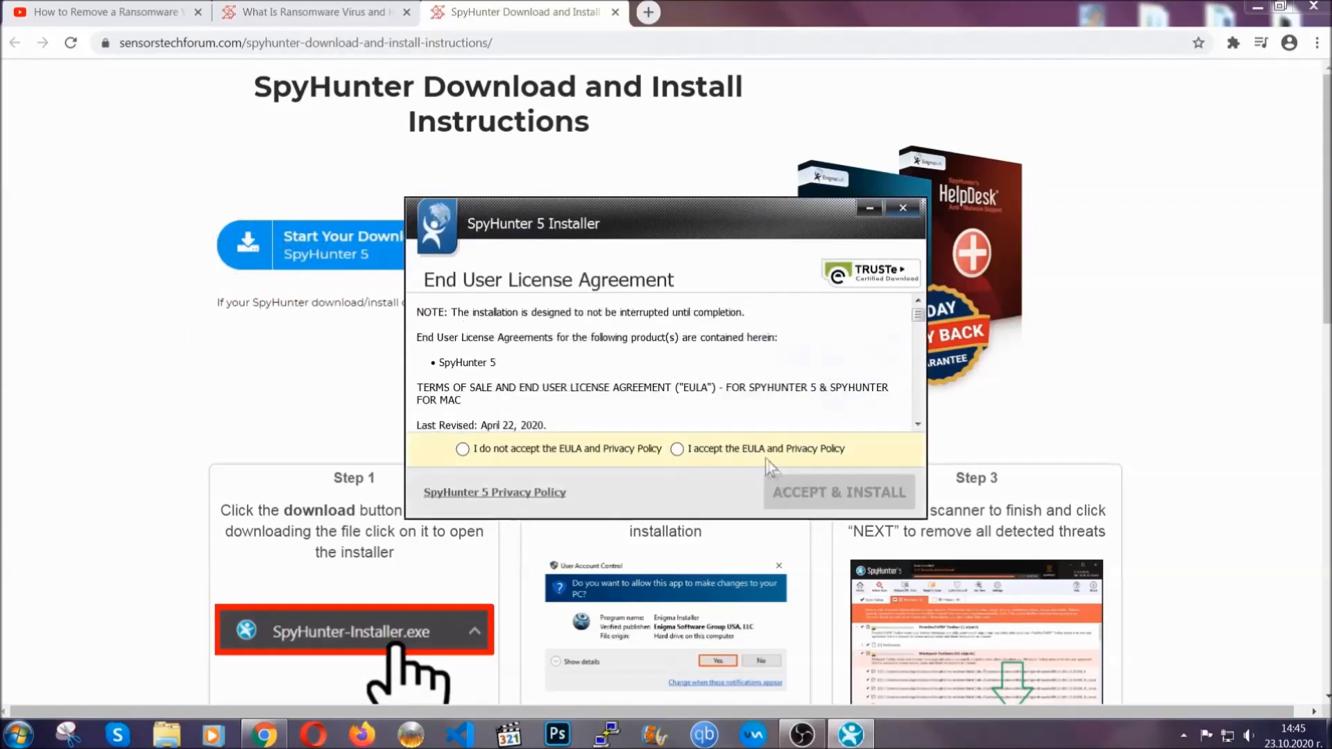
click(677, 449)
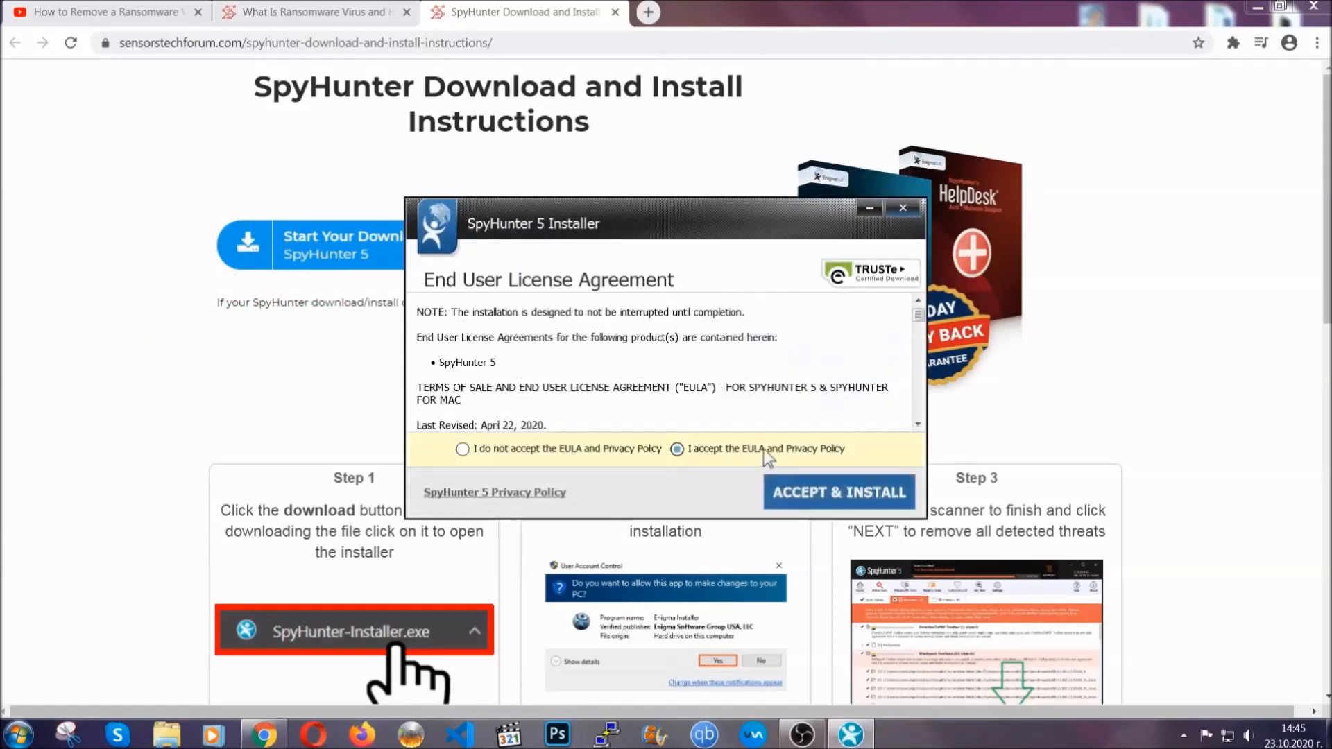
click(795, 491)
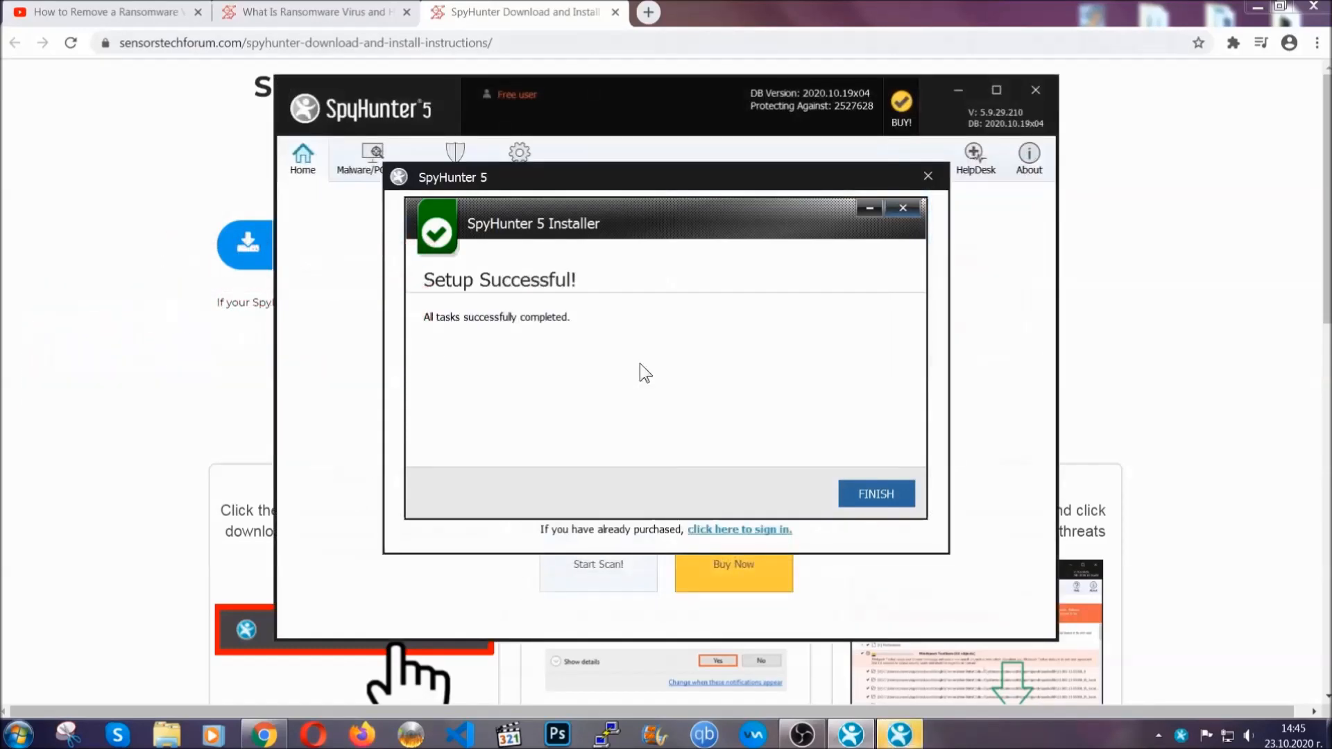
click(853, 495)
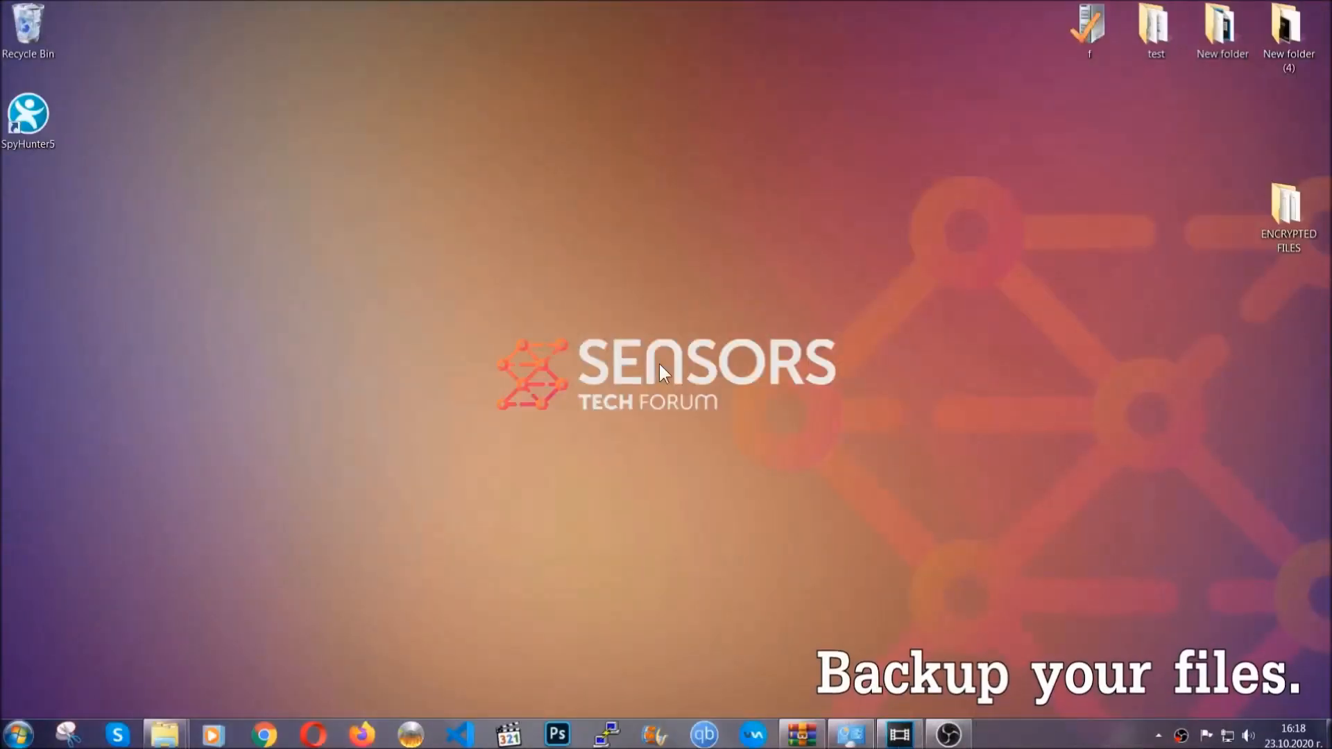
Copy all the .efji files in the desktop folder ENCRYPTED FILES and minimize the folder window.
double_click(1280, 214)
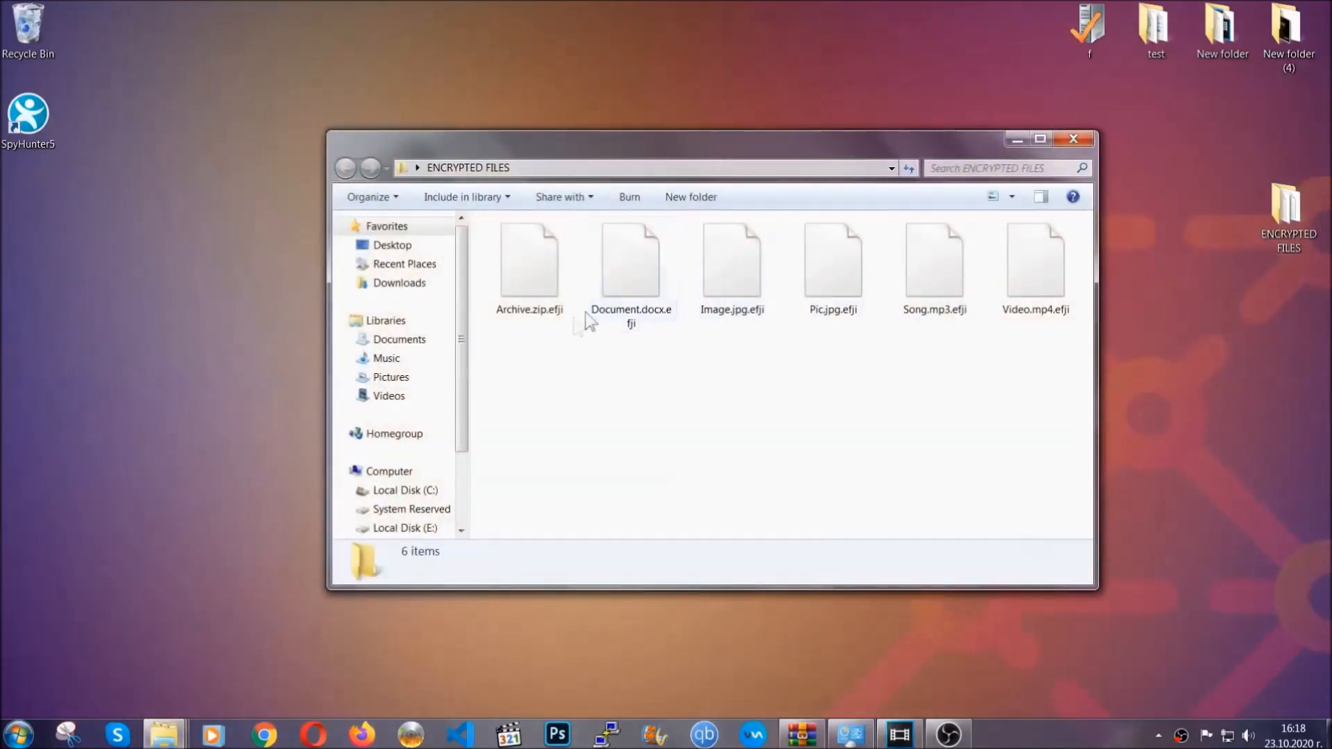
drag(494, 349, 1042, 247)
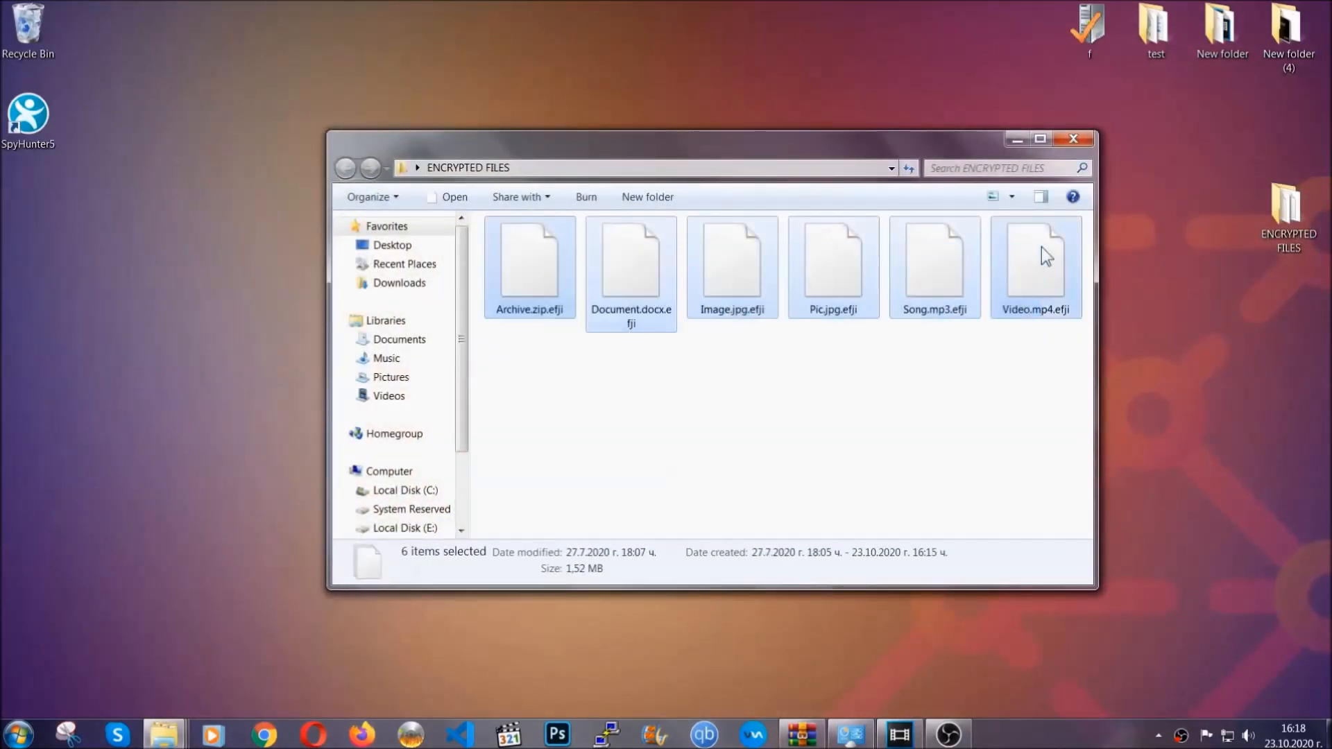
right_click(1043, 247)
click(1077, 434)
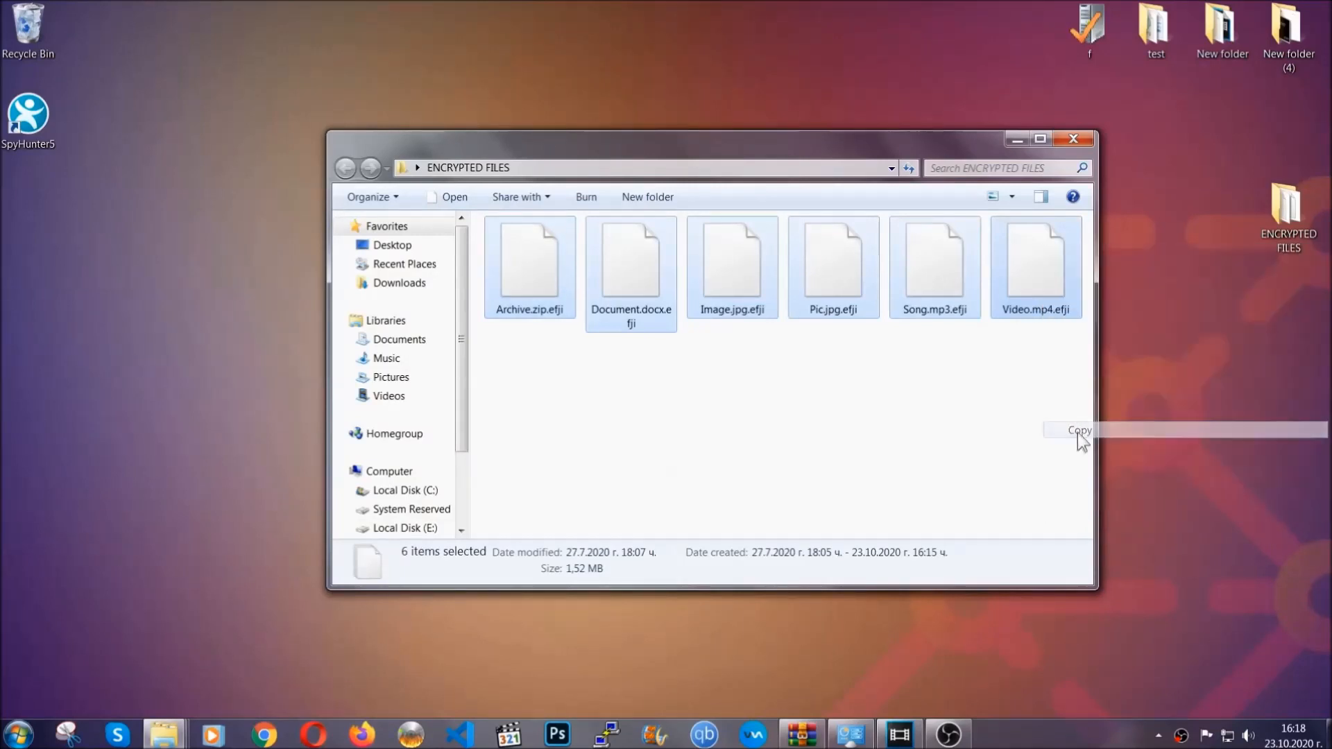
click(1020, 139)
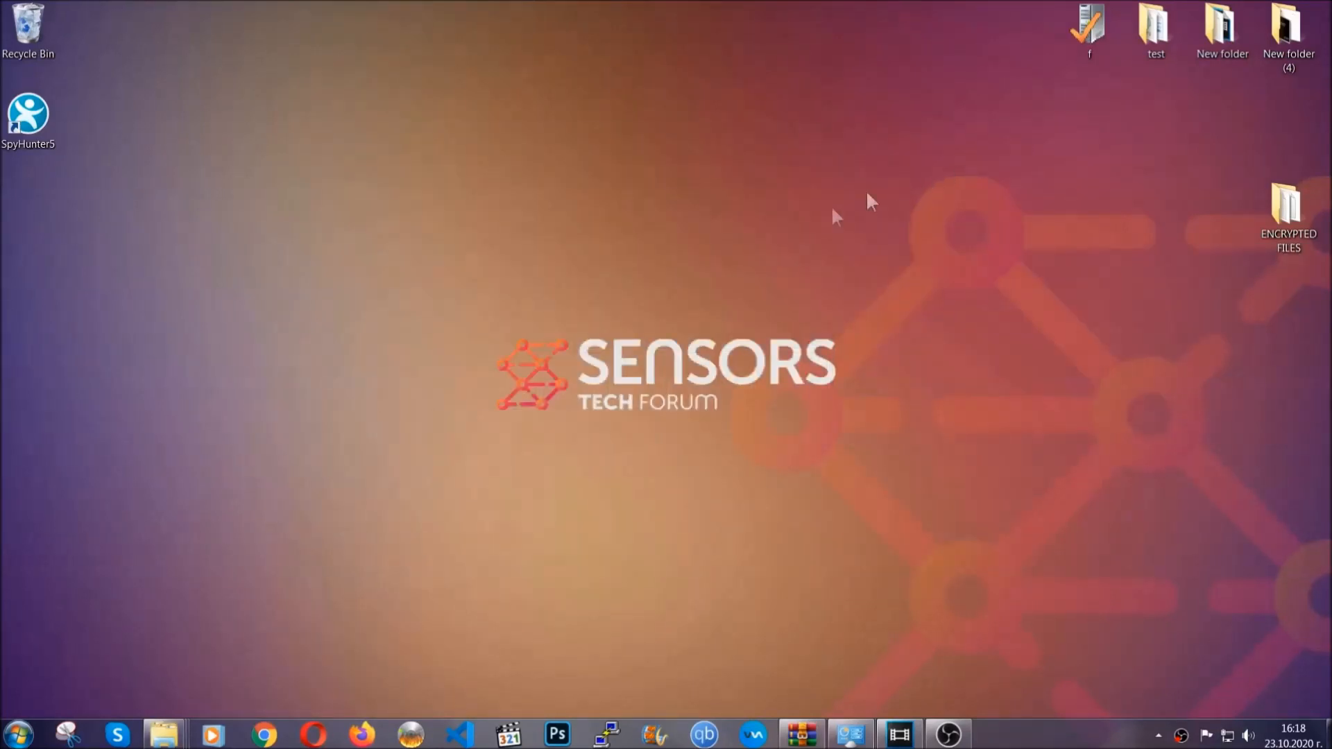
Paste the copied encrypted files onto FLASH DRIVE (H:) as a backup and close the drive's window.
click(17, 734)
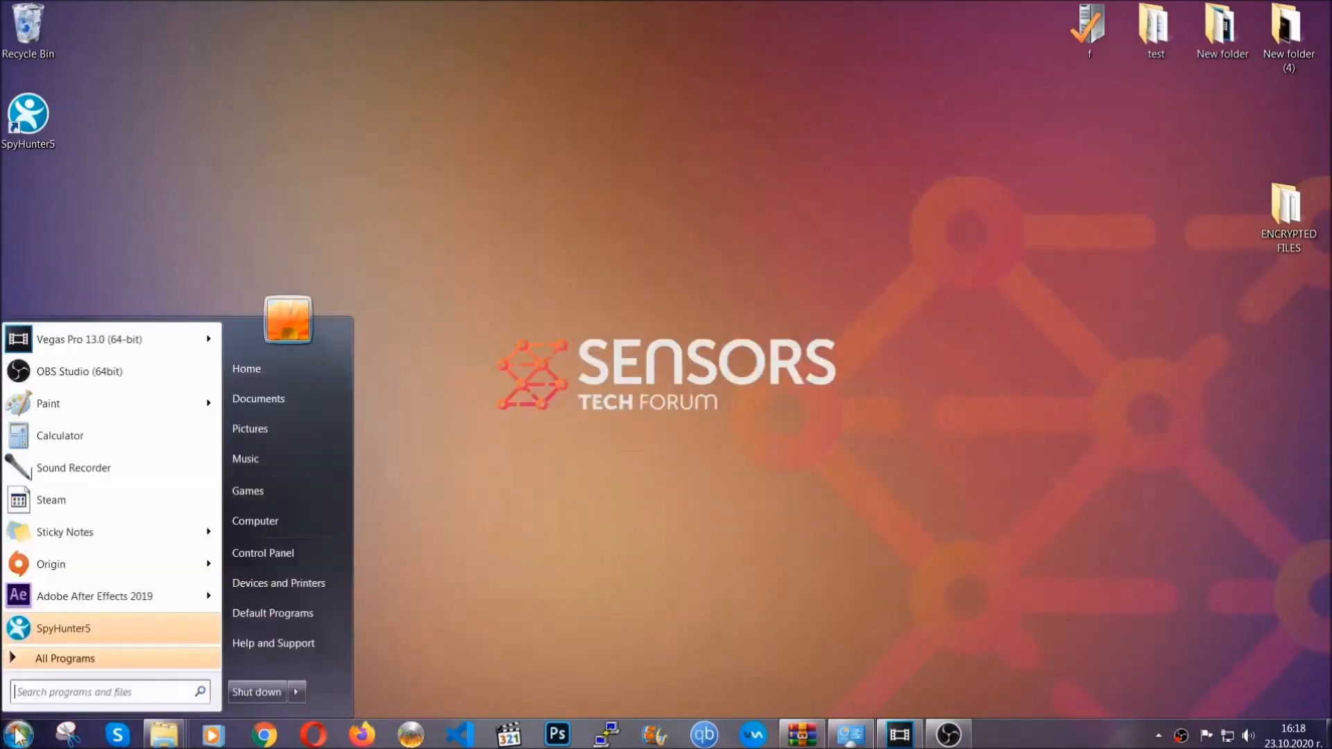
click(252, 519)
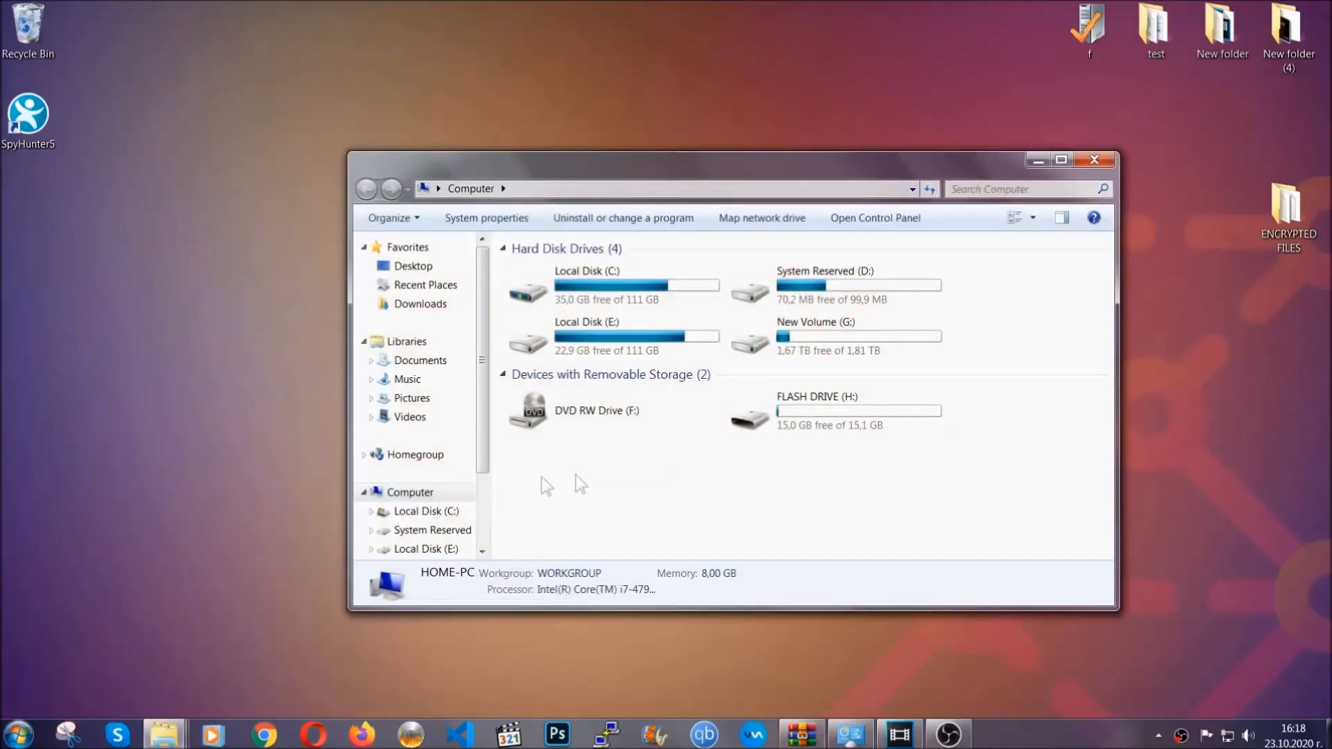
double_click(842, 414)
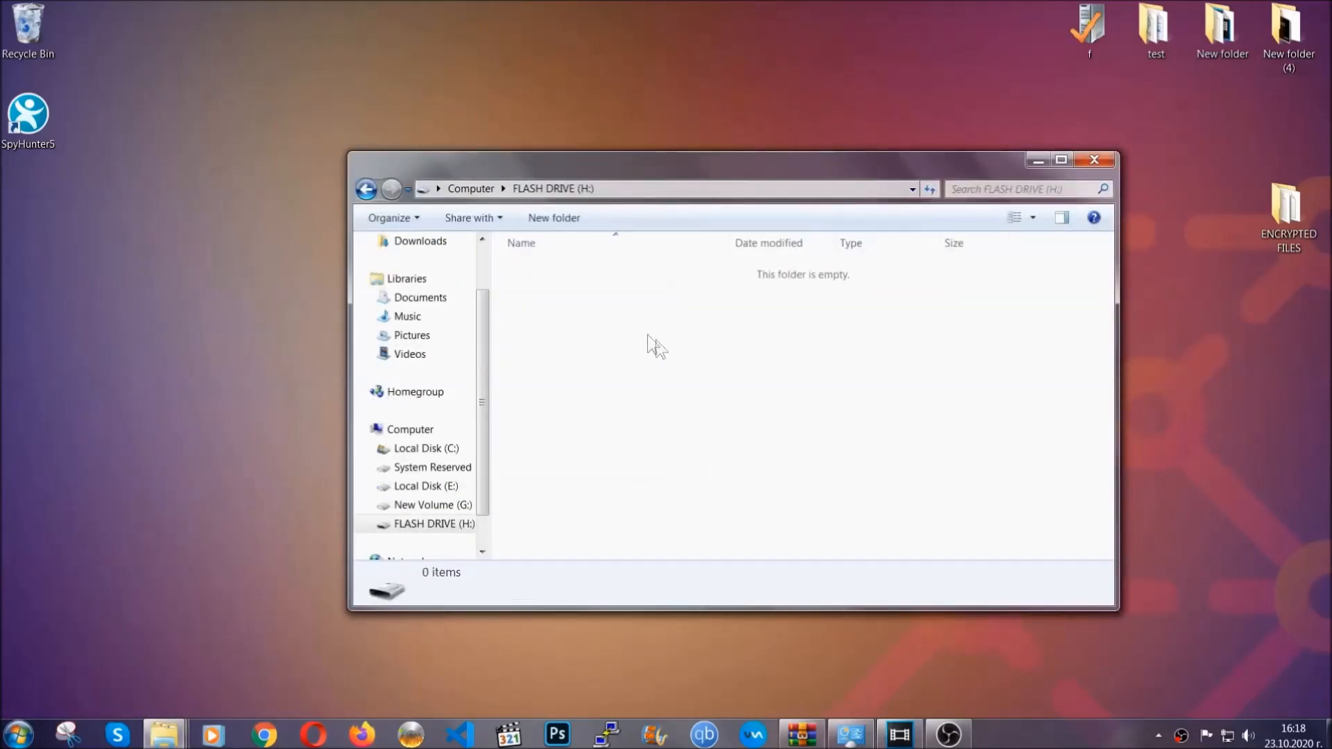
right_click(575, 318)
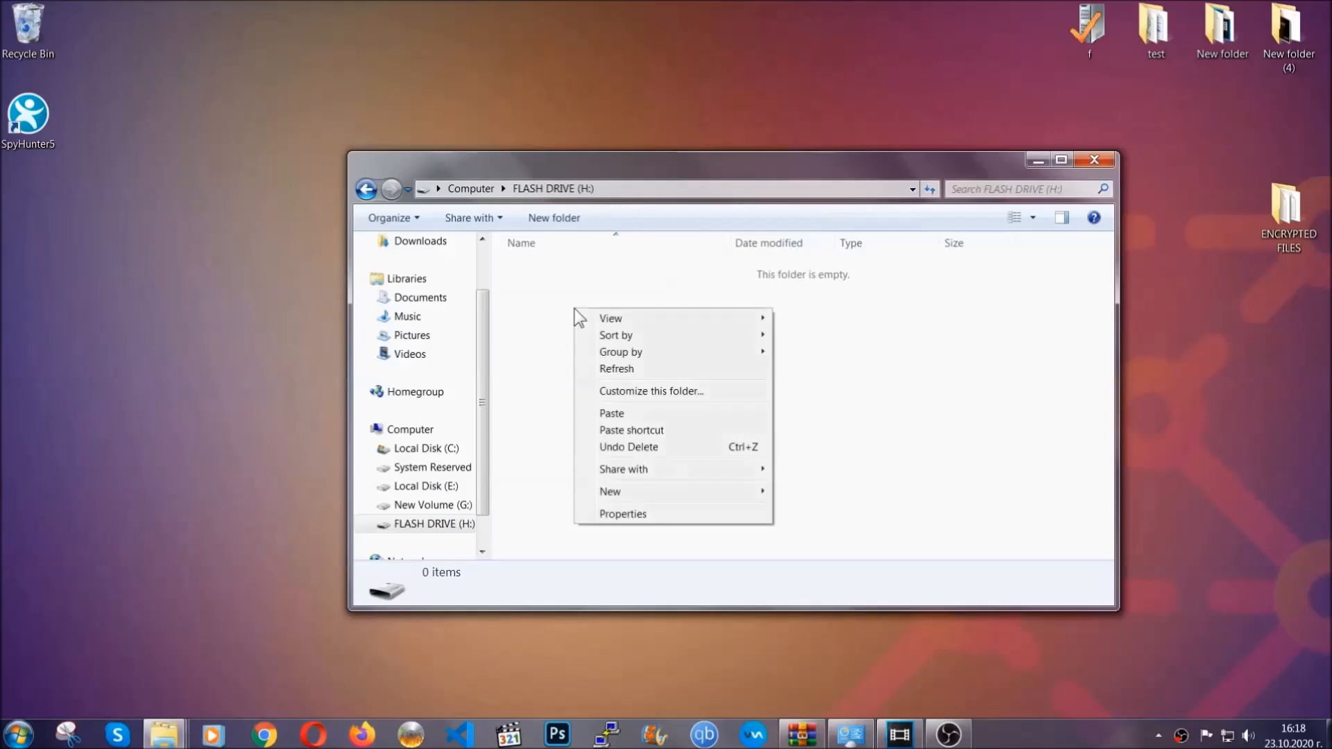
click(606, 415)
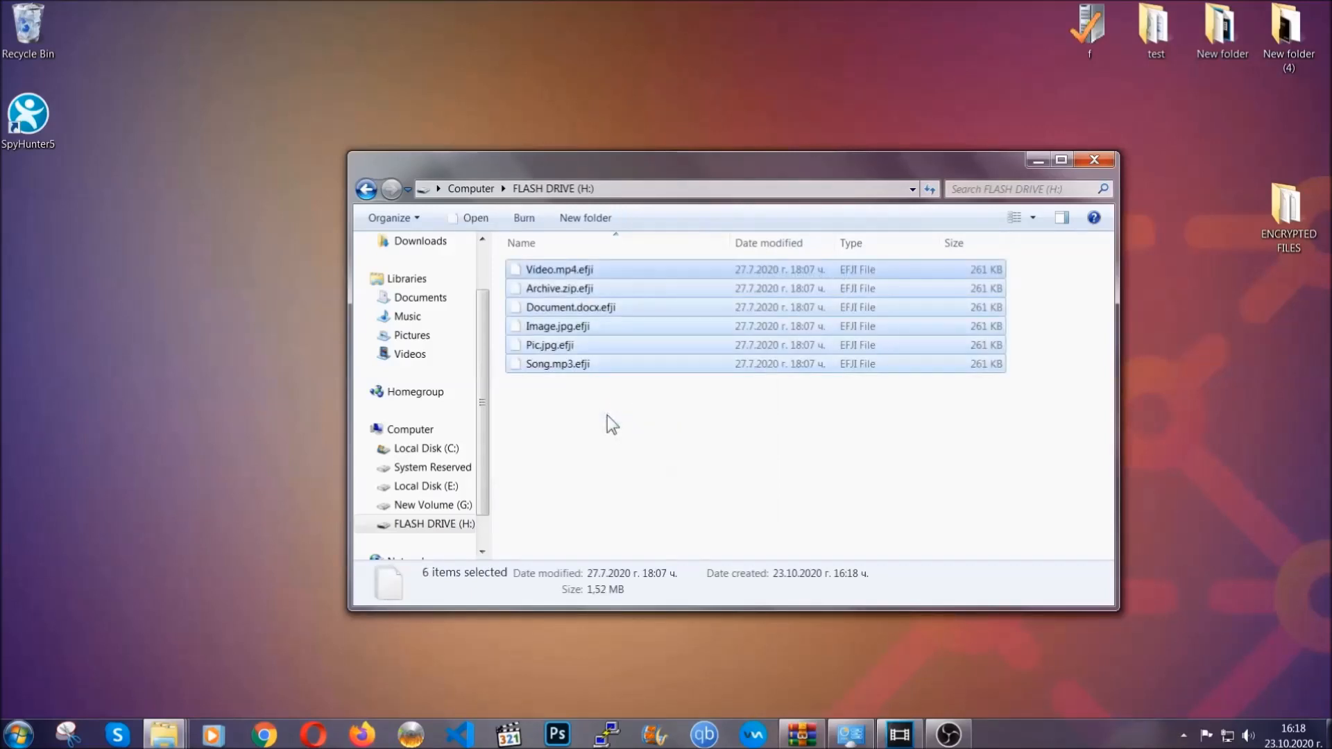
click(607, 415)
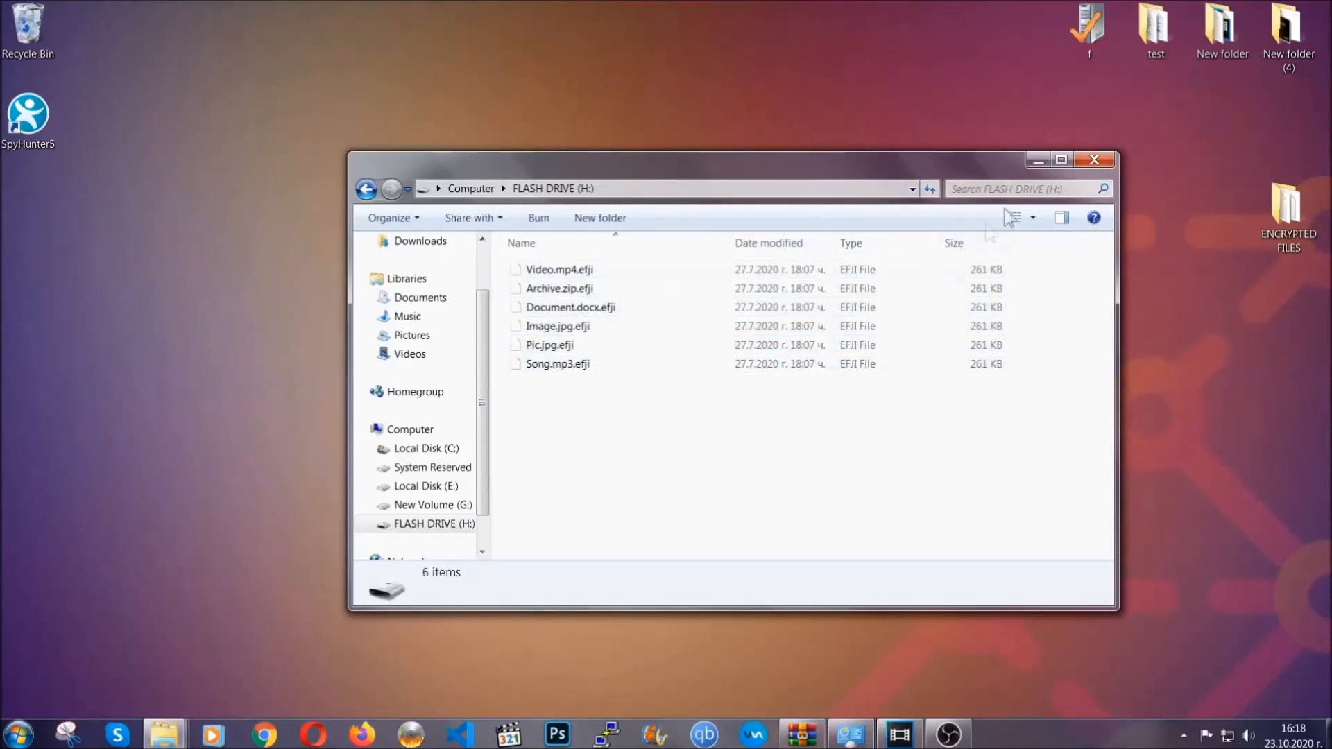
click(1096, 160)
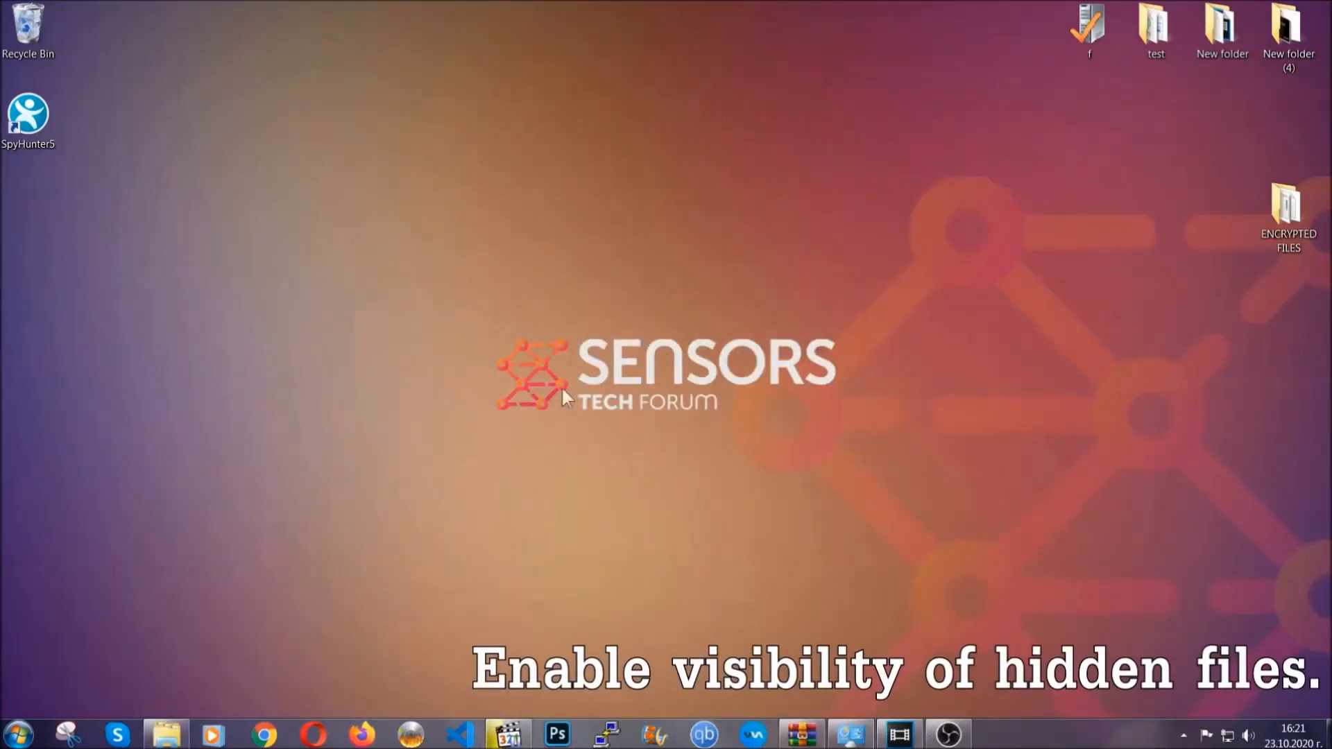
Search the system for "show hidden files and folders" and open the matching Control Panel setting.
click(27, 733)
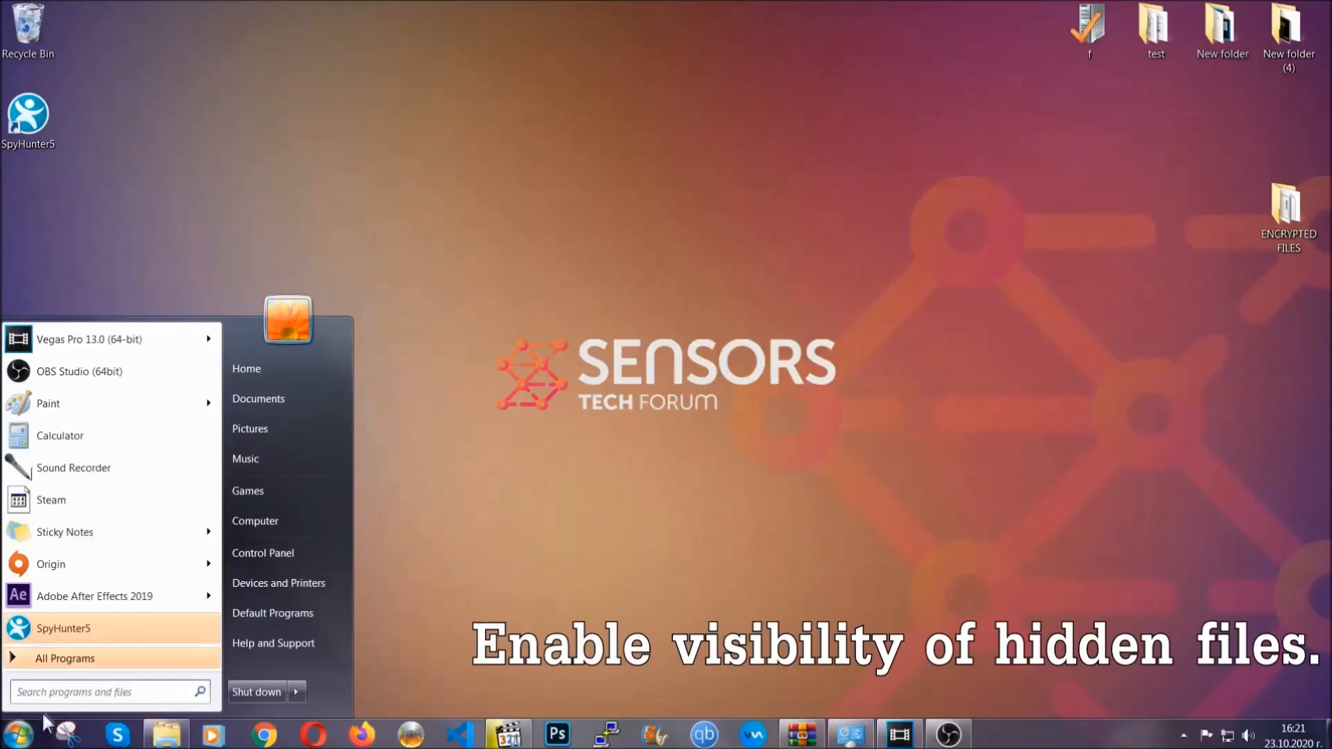
click(56, 677)
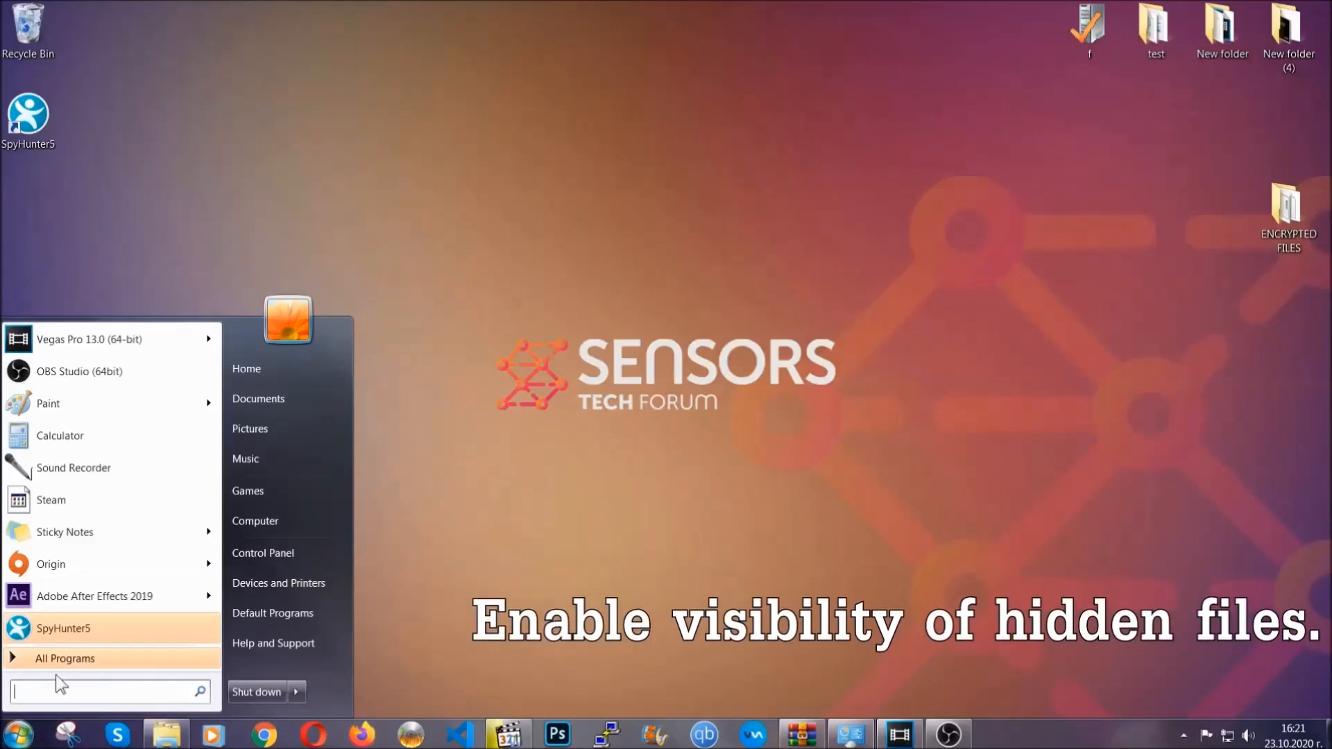
text(show hidden)
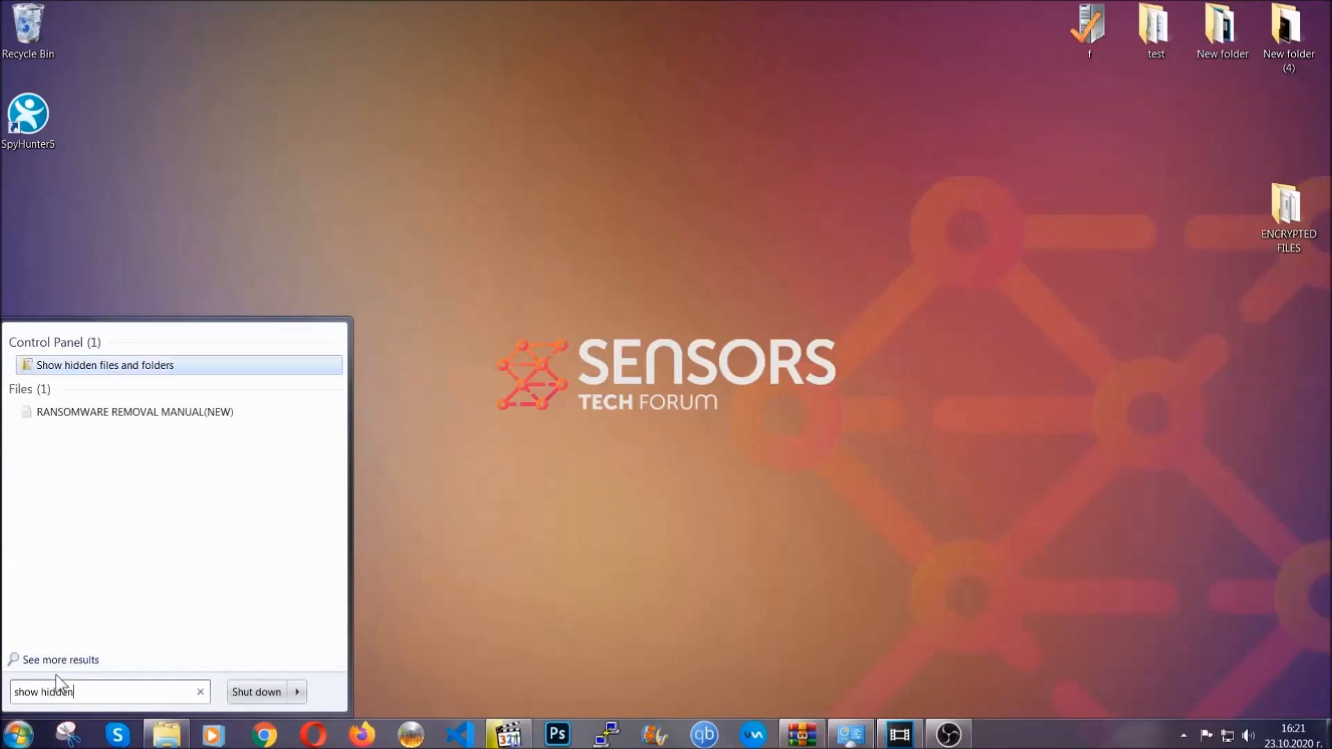
text( files and folder)
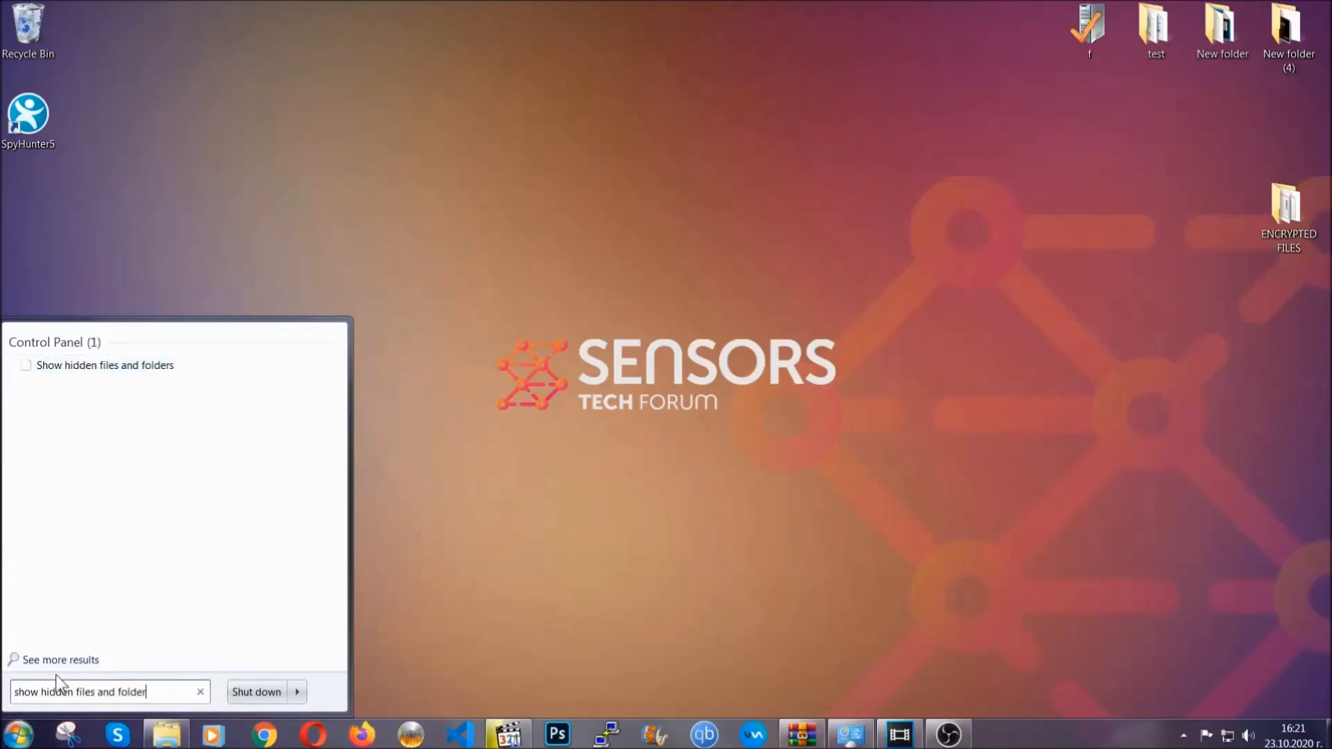
text(s)
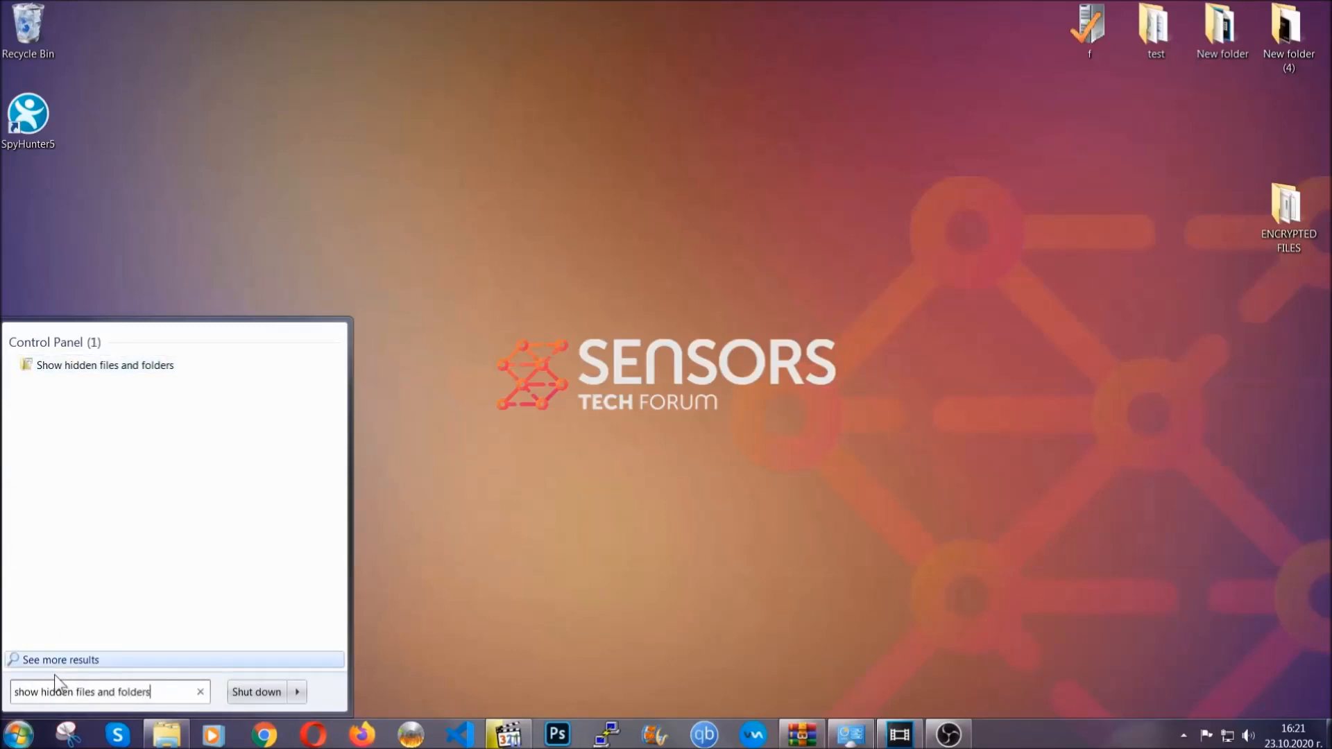
click(158, 368)
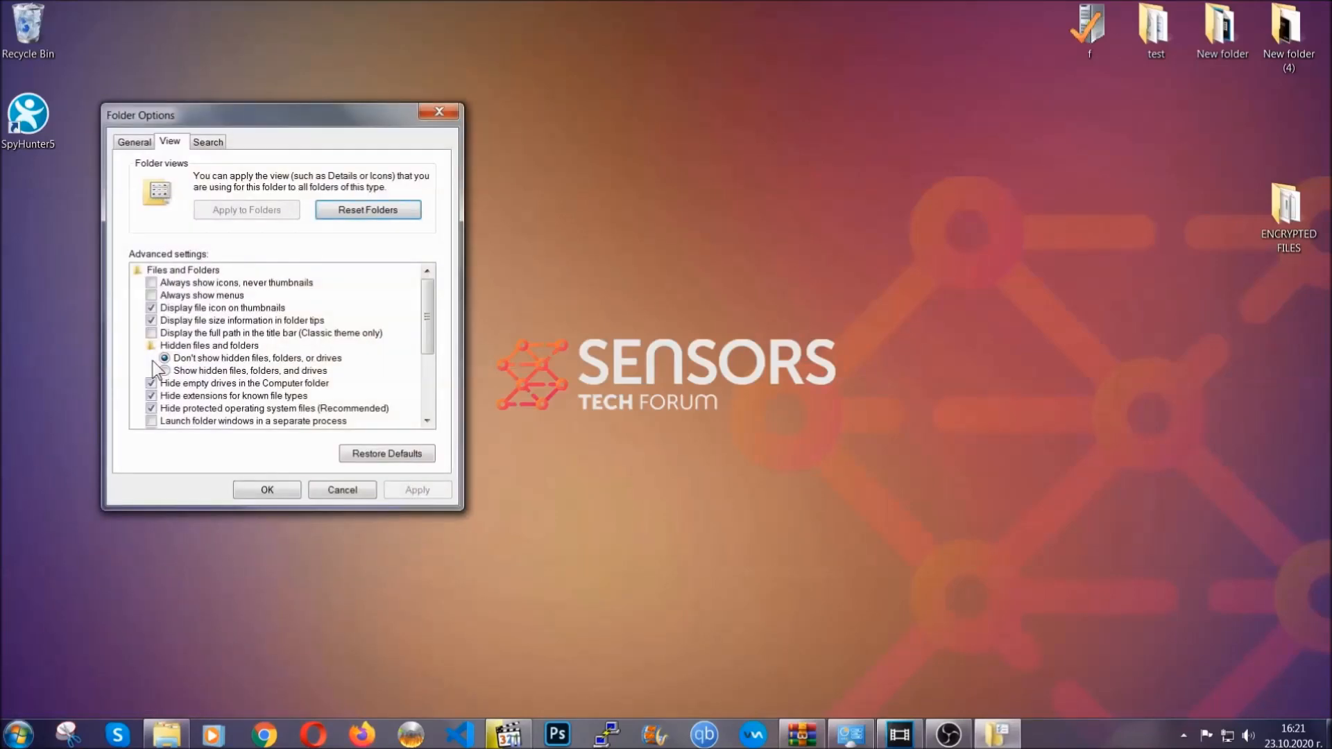
Enable "Show hidden files, folders, and drives" in the folder options and apply the change.
click(189, 370)
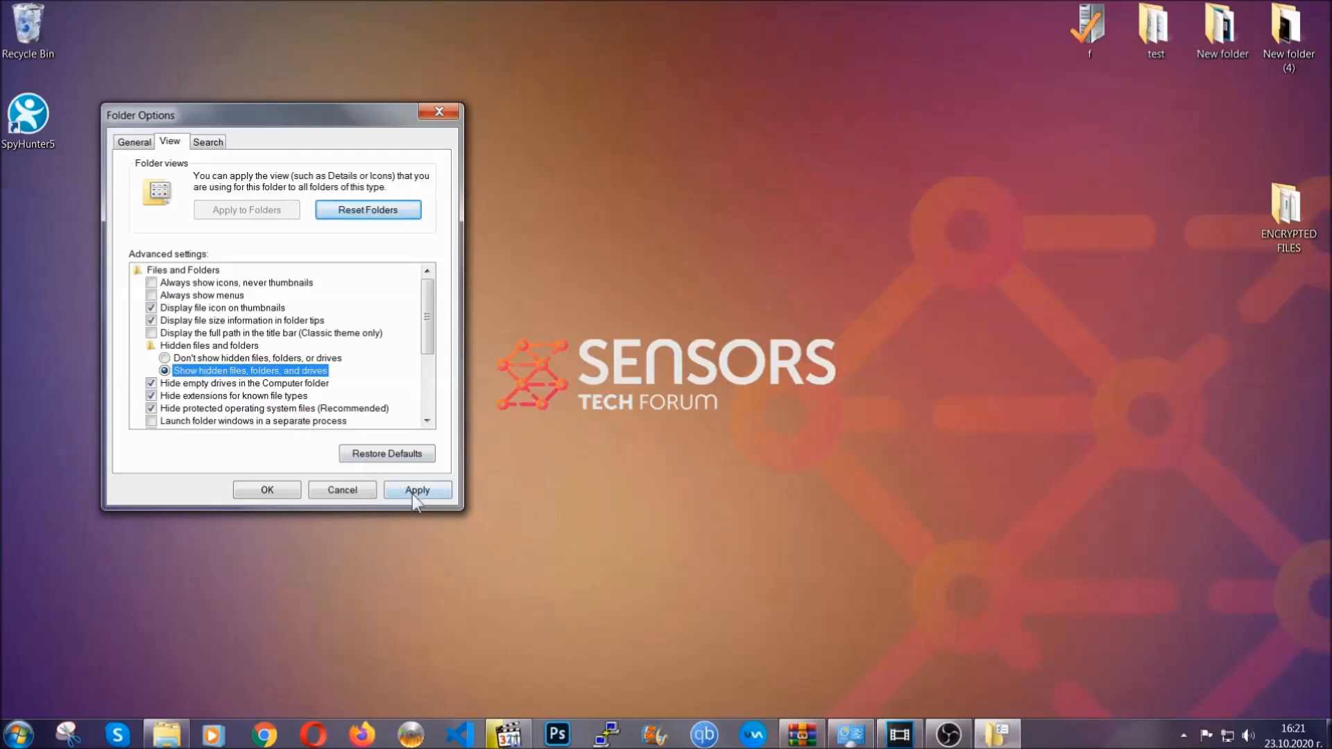
click(412, 494)
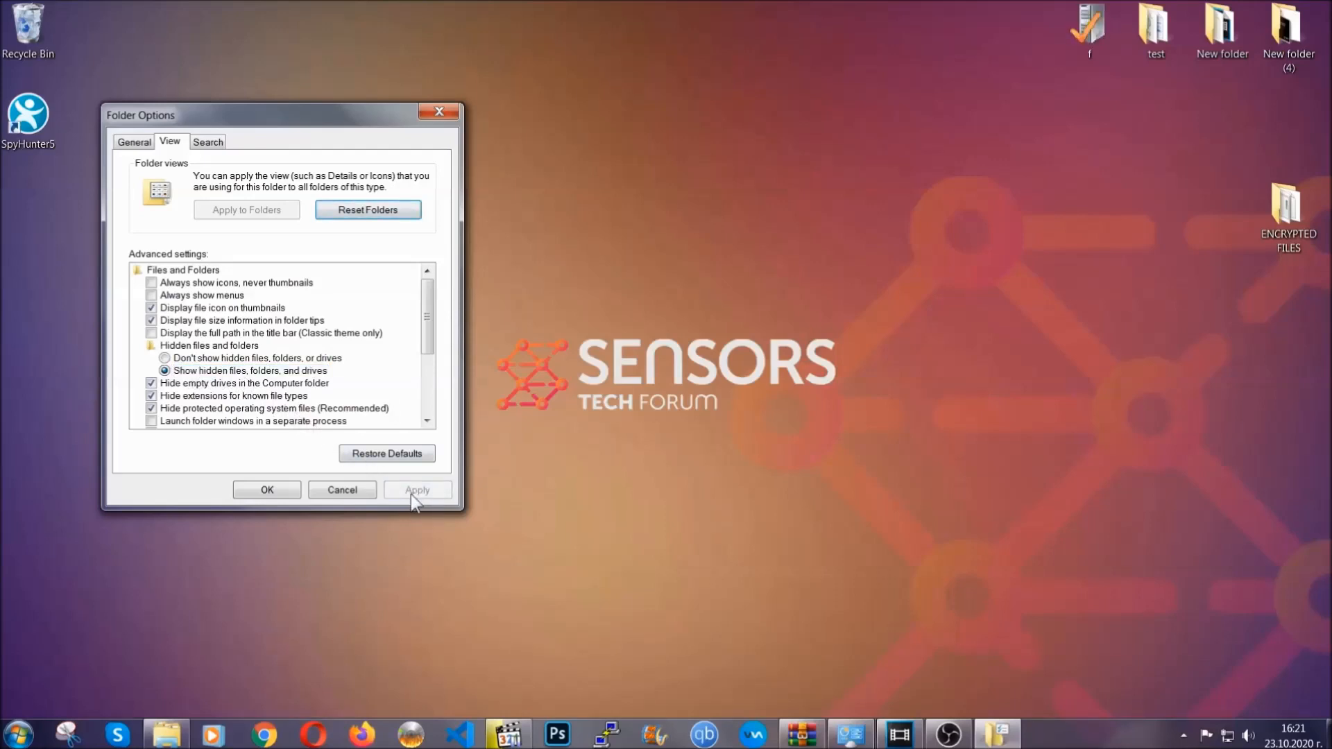
click(267, 490)
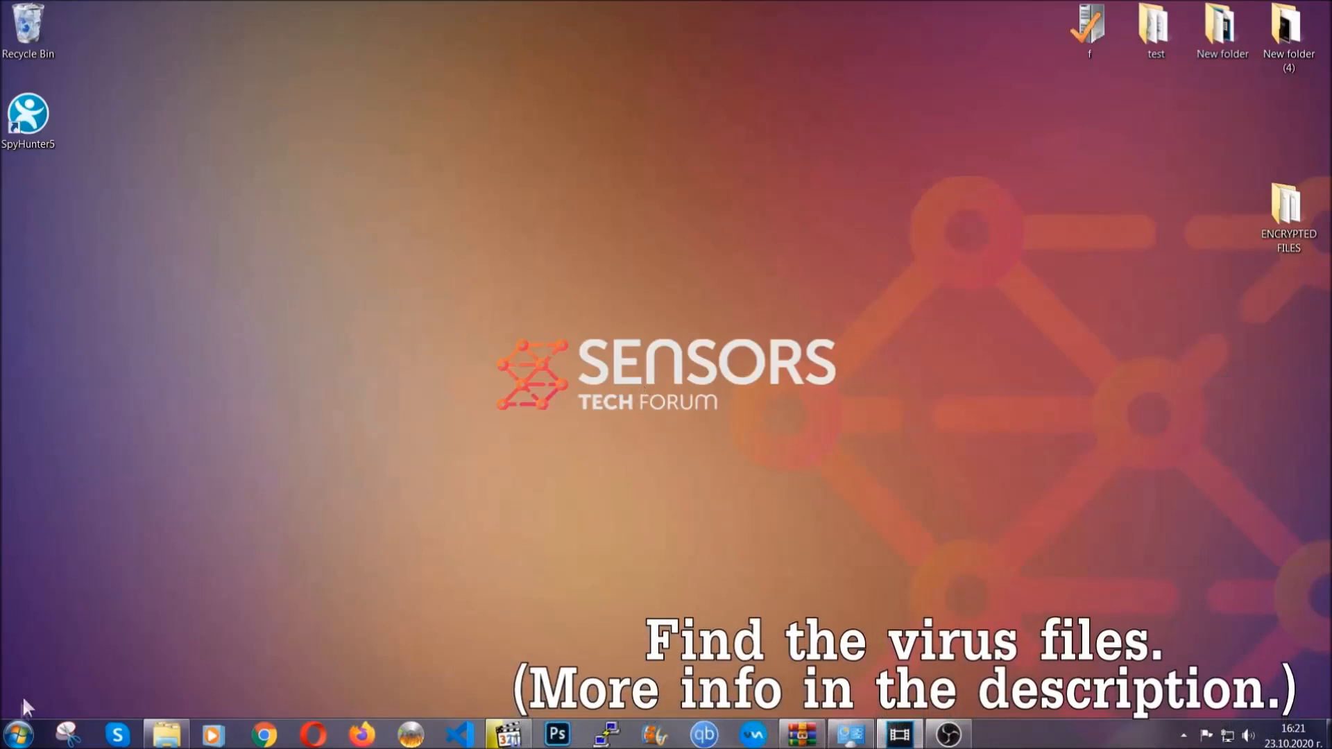
Search the whole Computer for "fileextension:exe Example Virus Name".
click(17, 735)
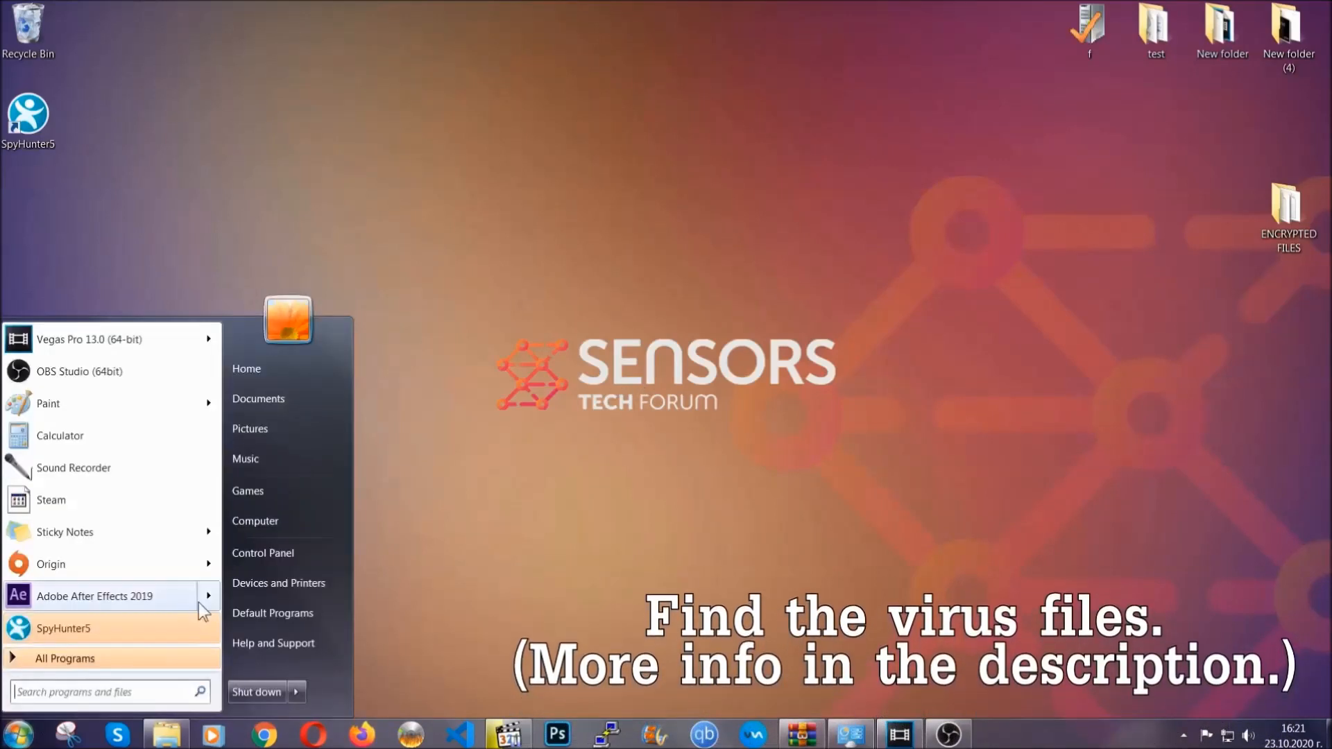
click(274, 521)
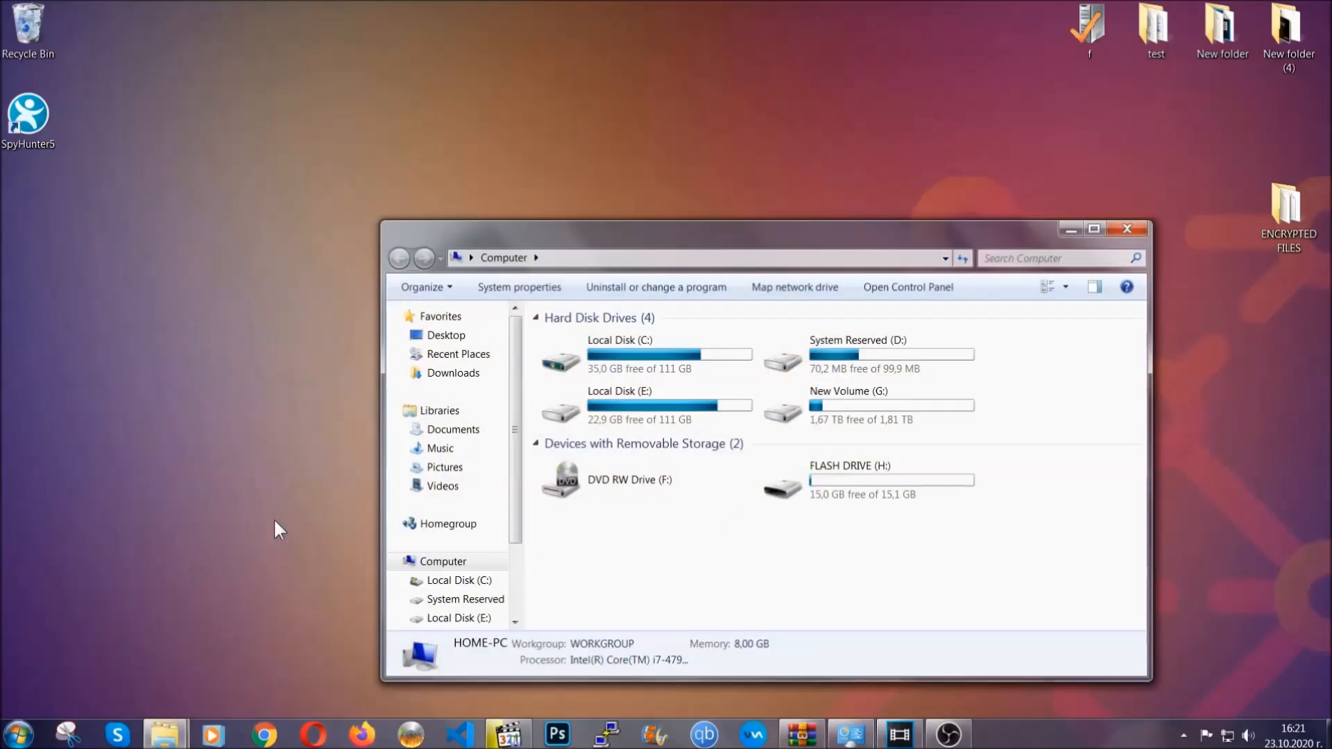
drag(721, 244, 635, 185)
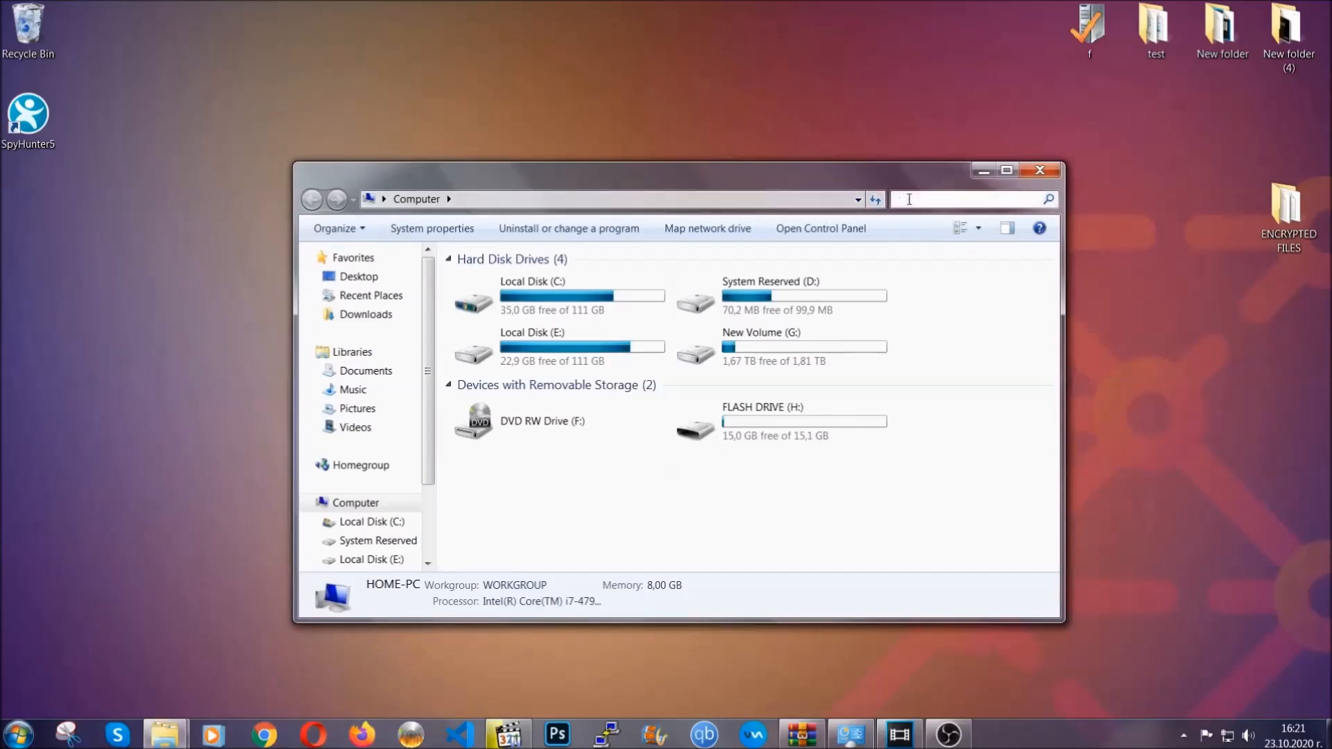
click(909, 199)
text(fileextensio)
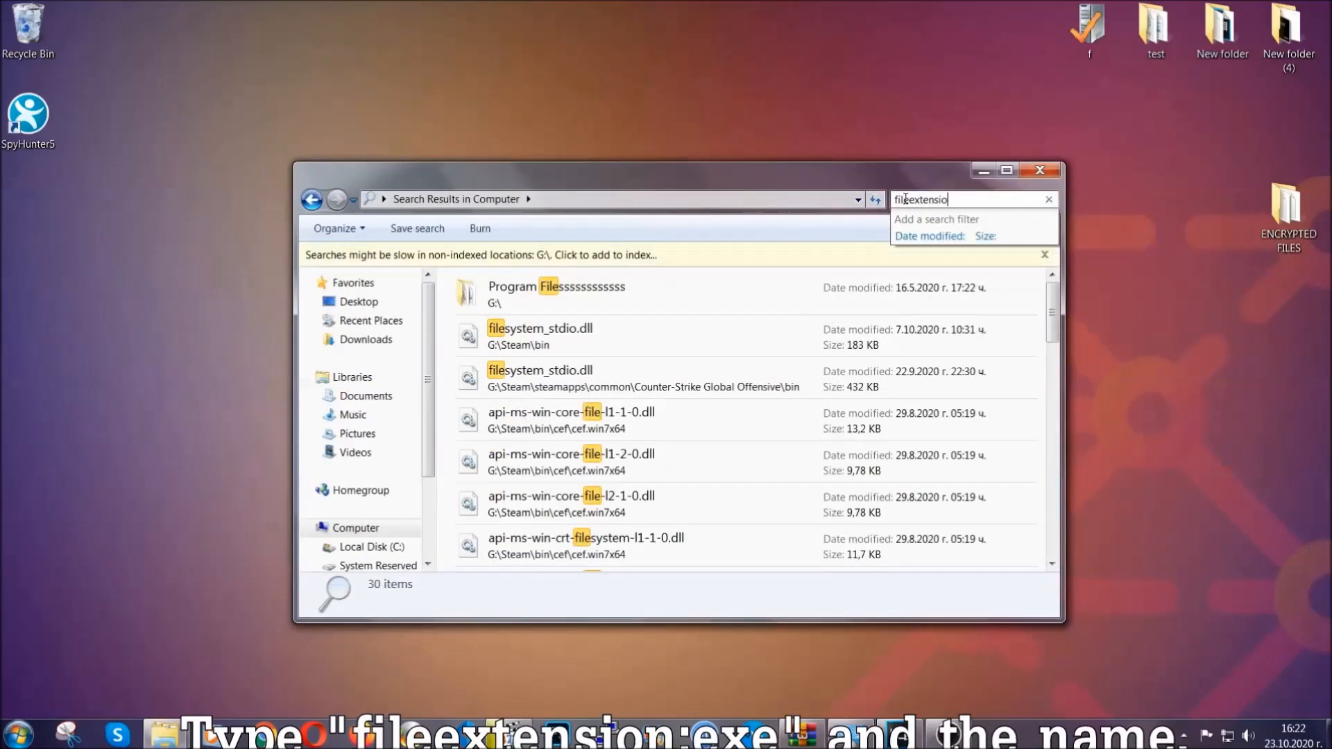
text(n:exe)
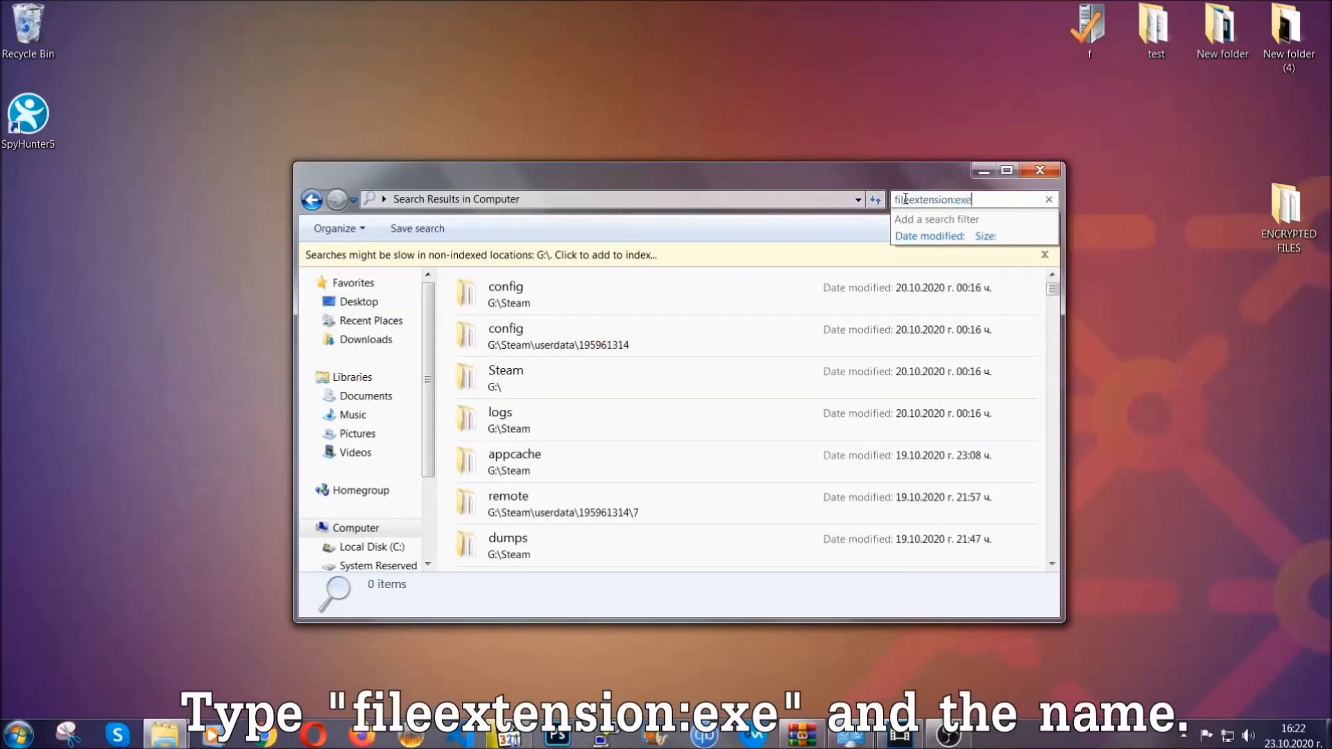
text( Exam)
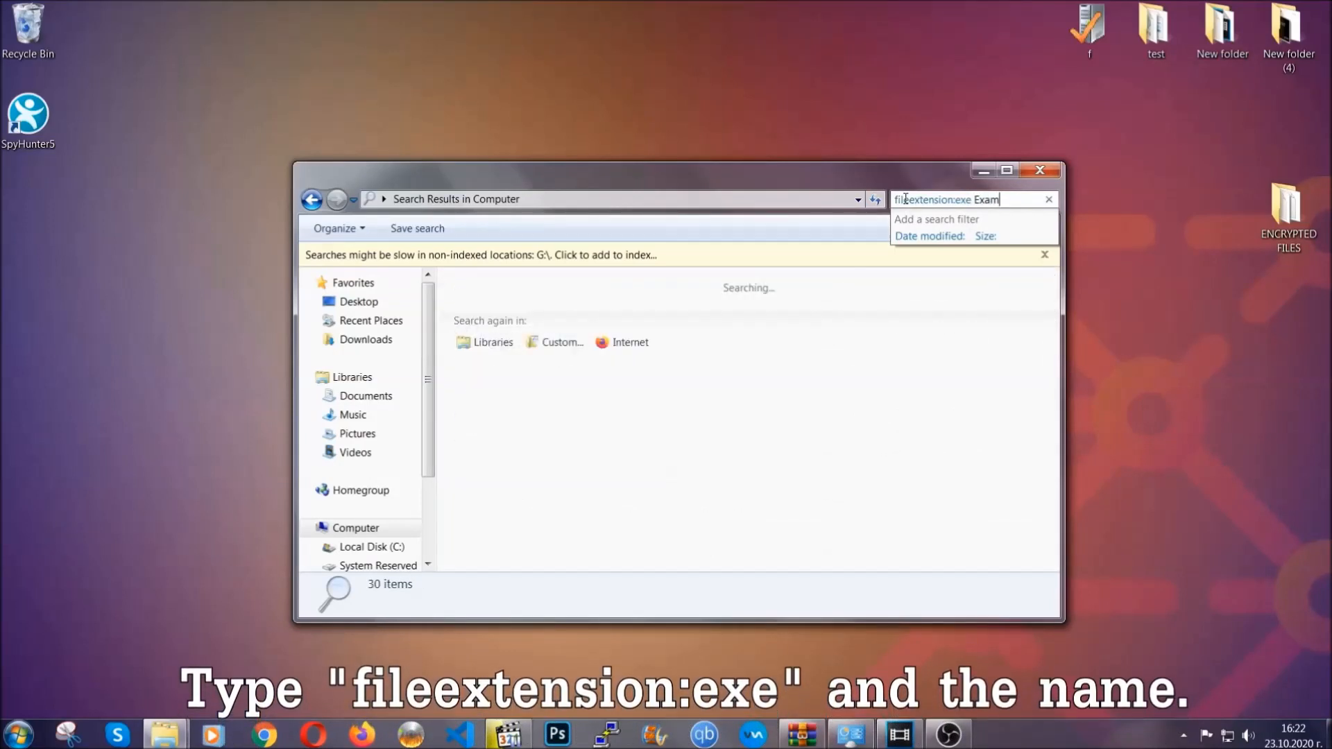
text(ple Vi)
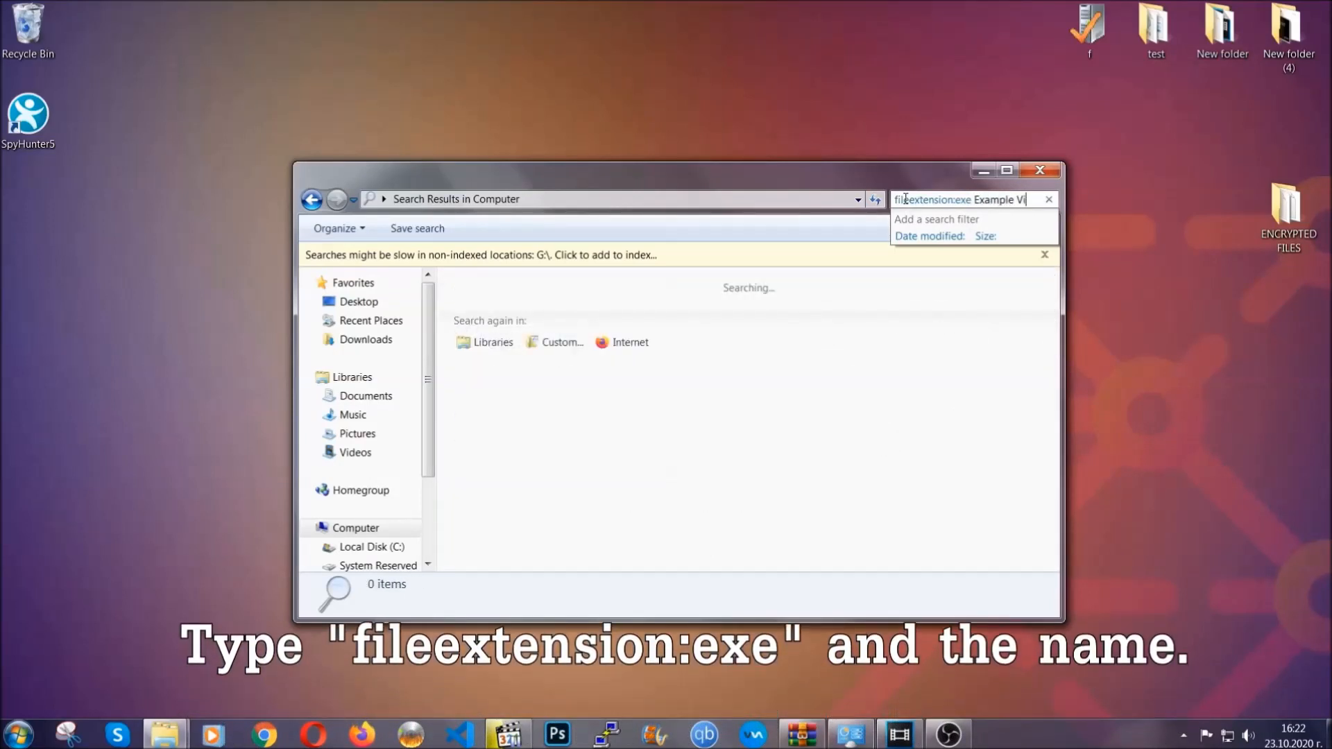
text(rss Name)
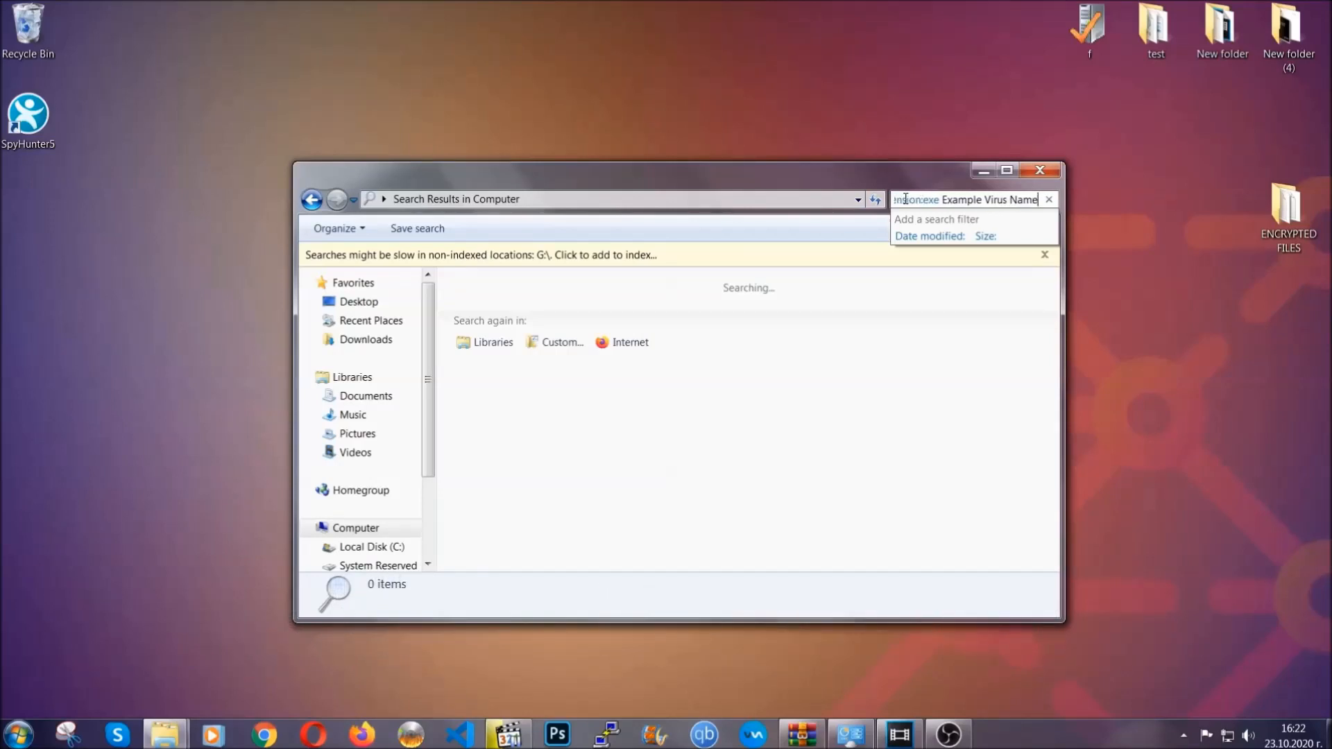
Run the executable search, delete the file EXAMPLE VIRUS NAME to the Recycle Bin and close the search window.
key(Return)
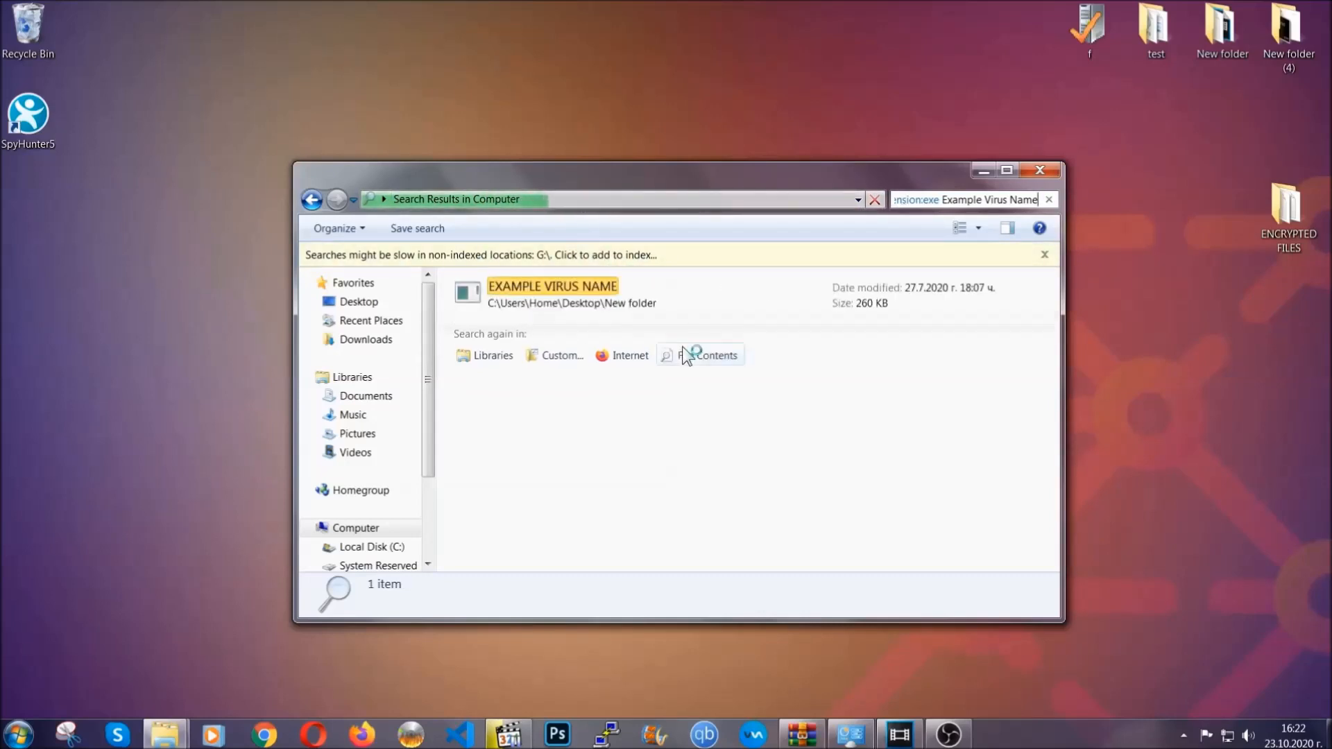
click(582, 283)
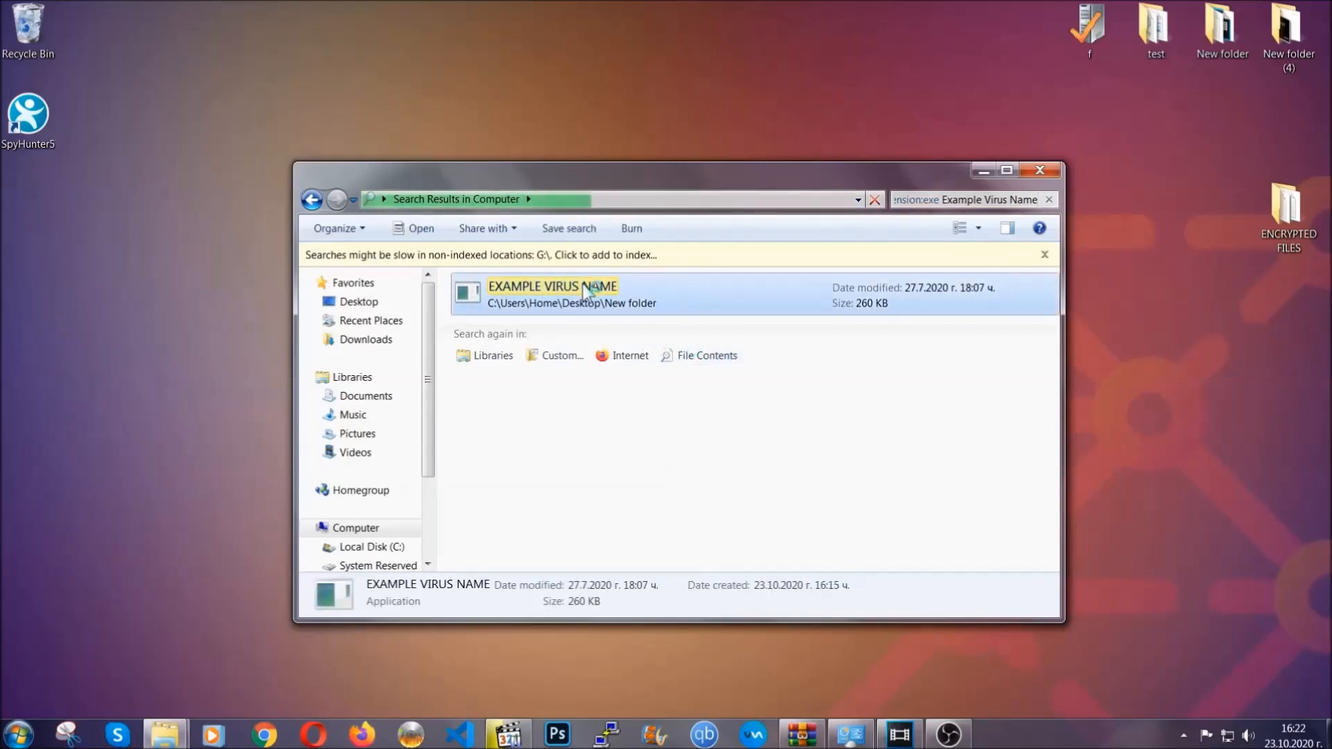
right_click(581, 284)
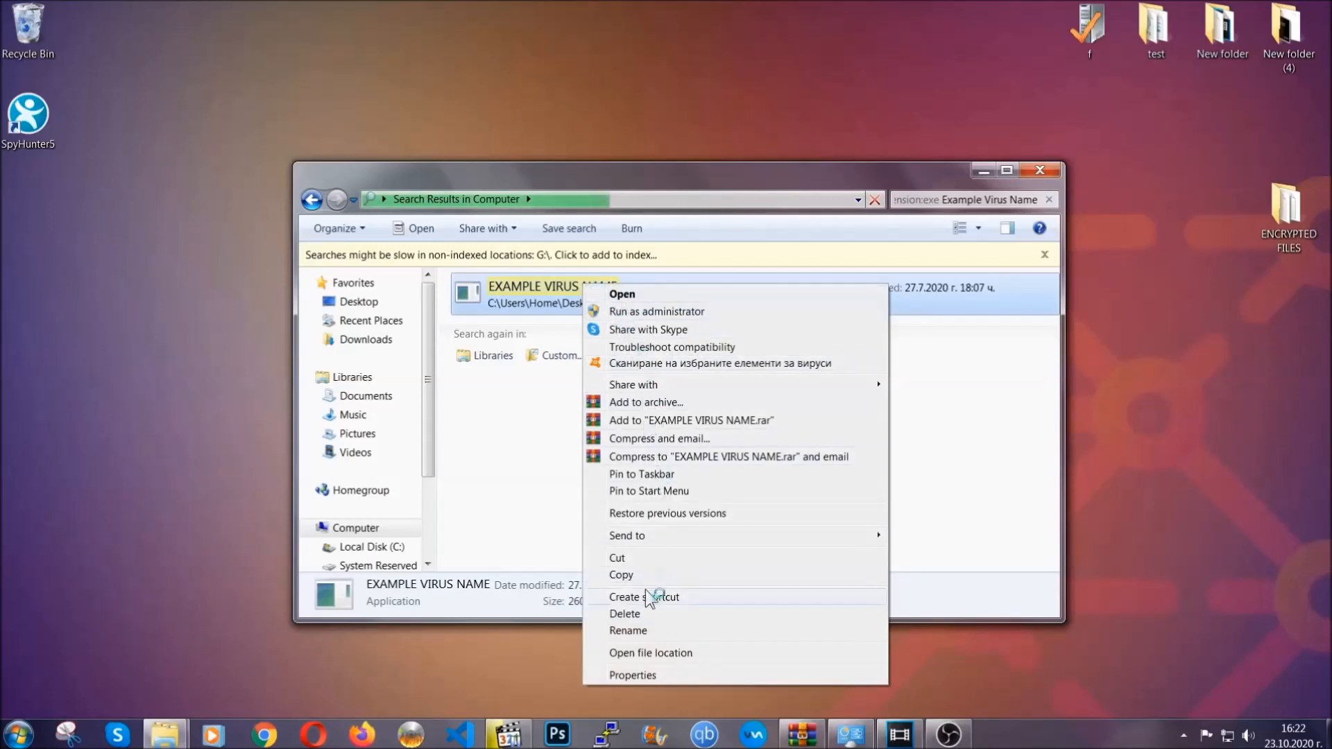
click(642, 614)
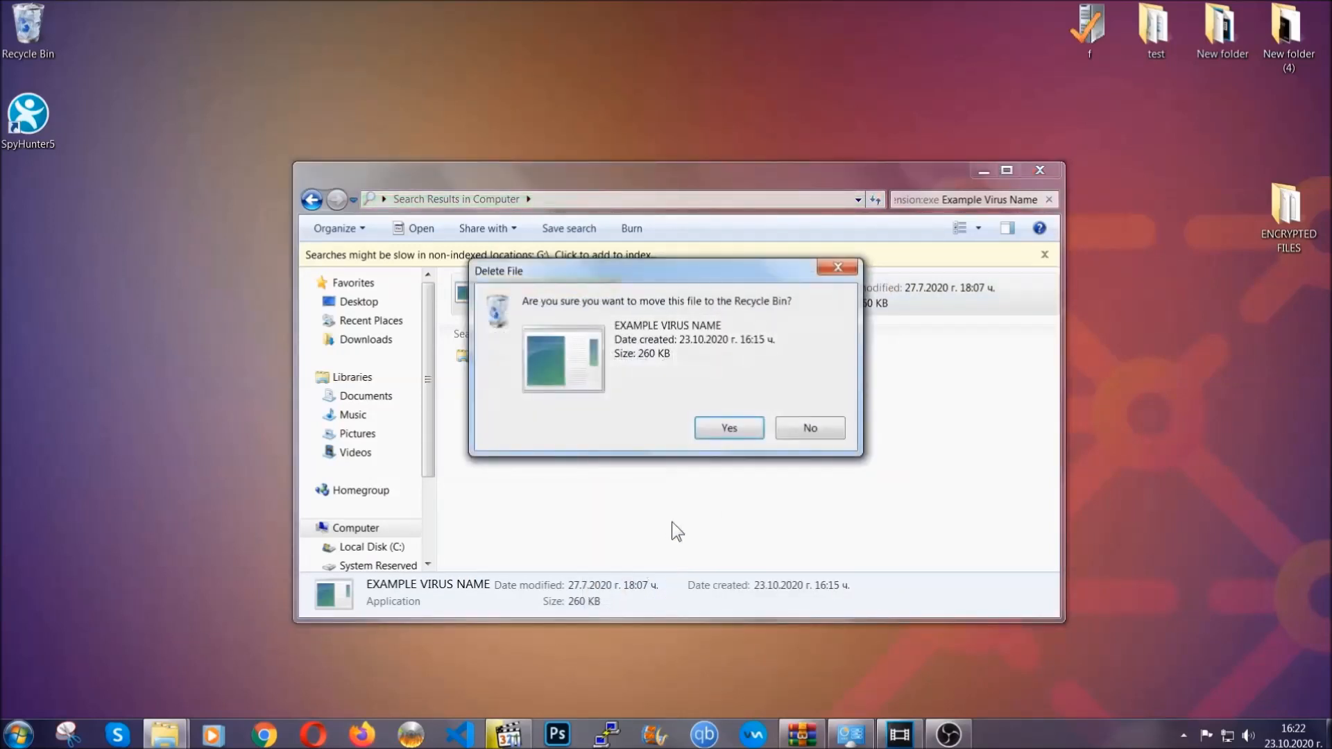
click(730, 429)
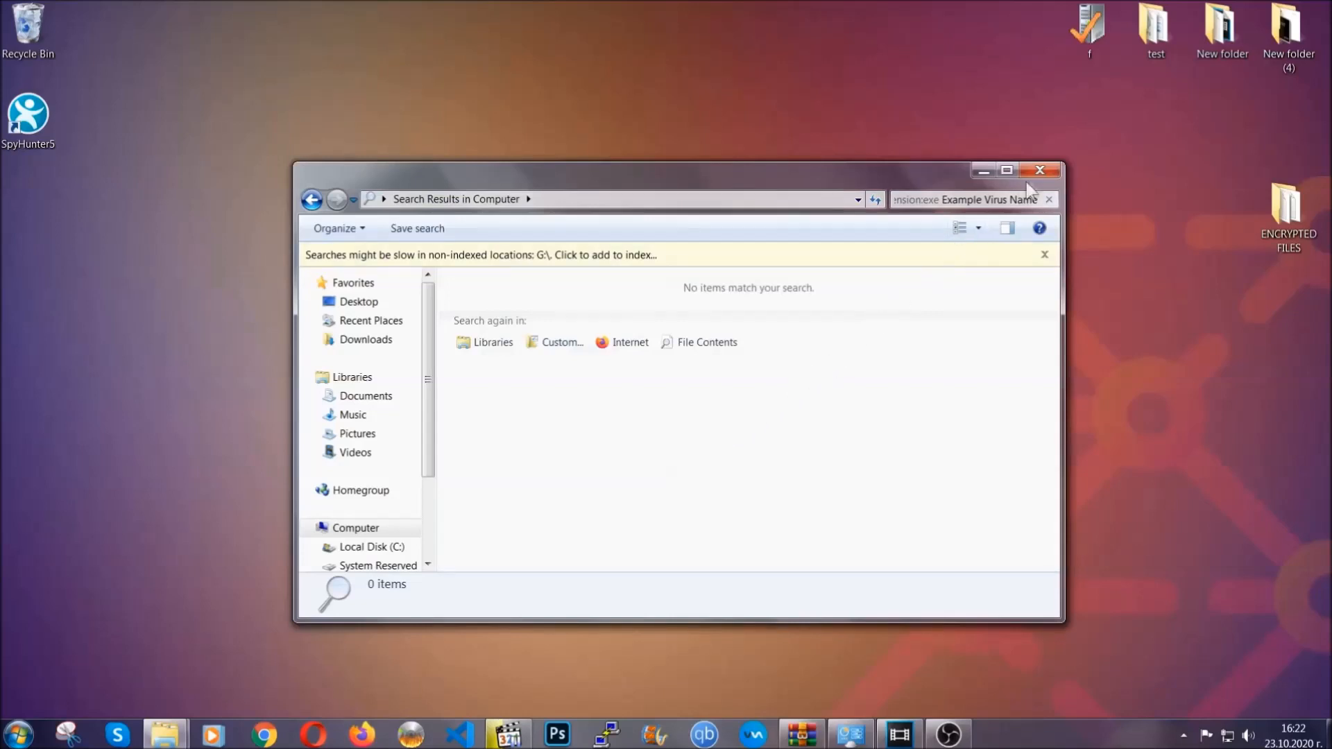
click(1040, 170)
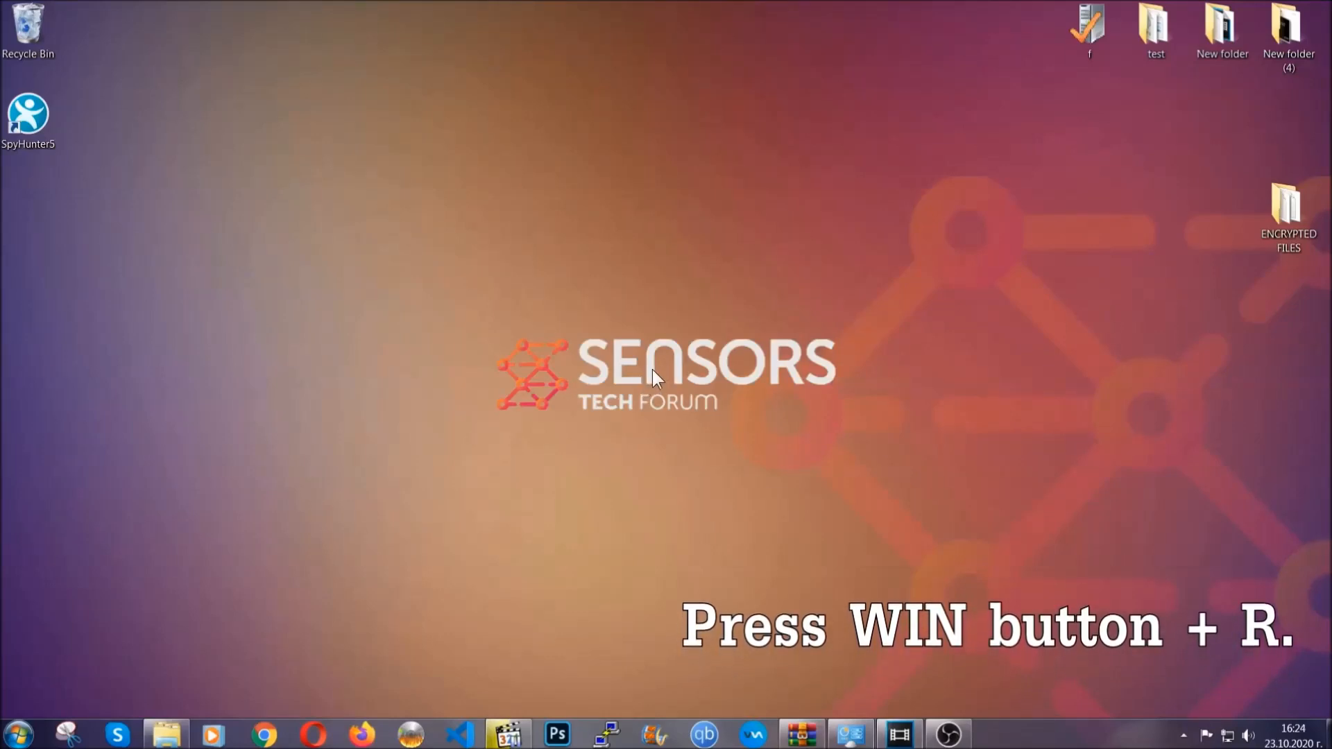
Launch the Registry Editor by running REGEDIT.
key(super+r)
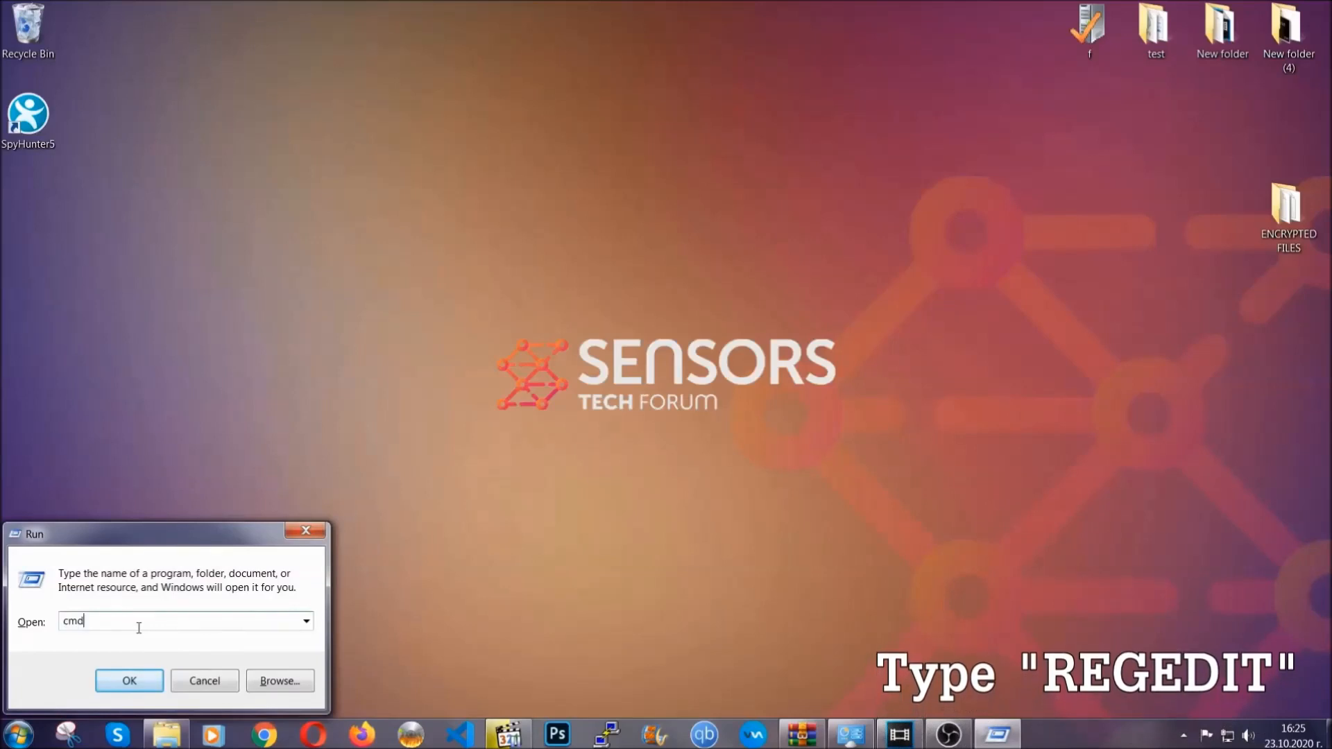
text(REGE)
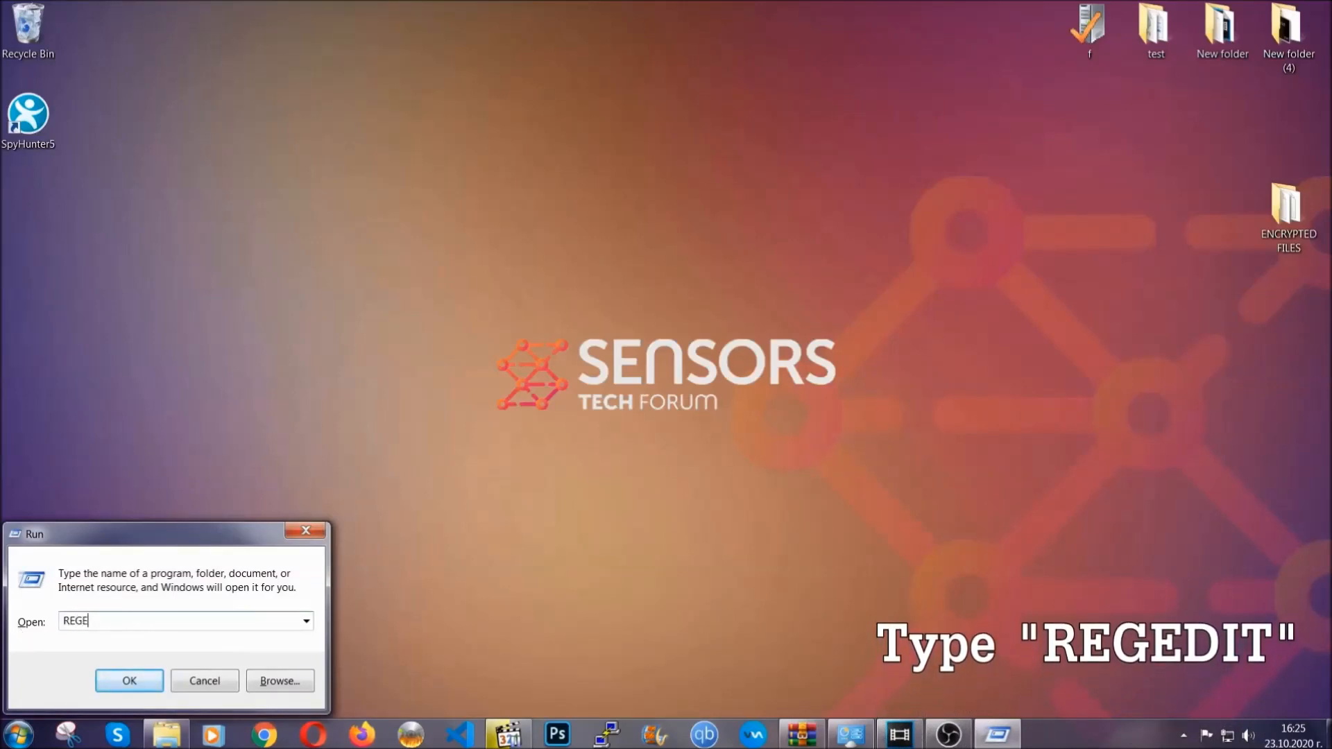
text(DIT)
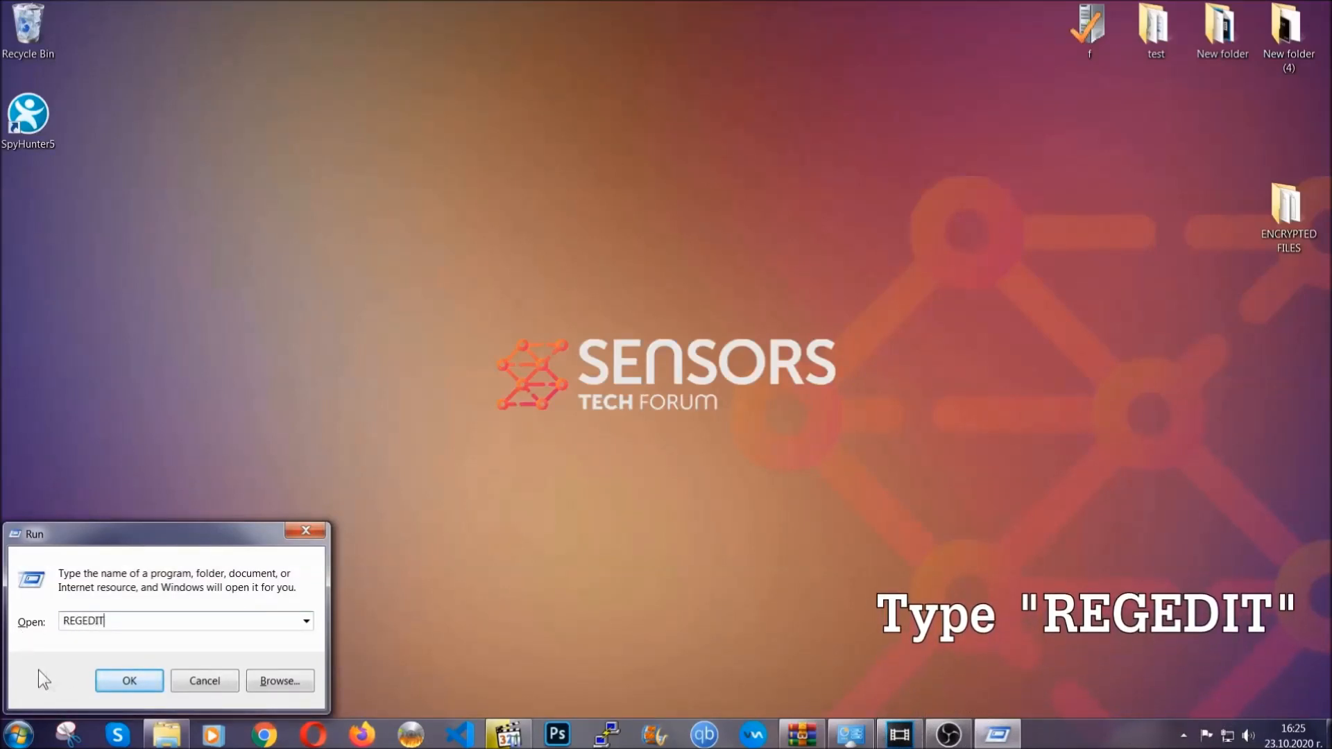
click(125, 682)
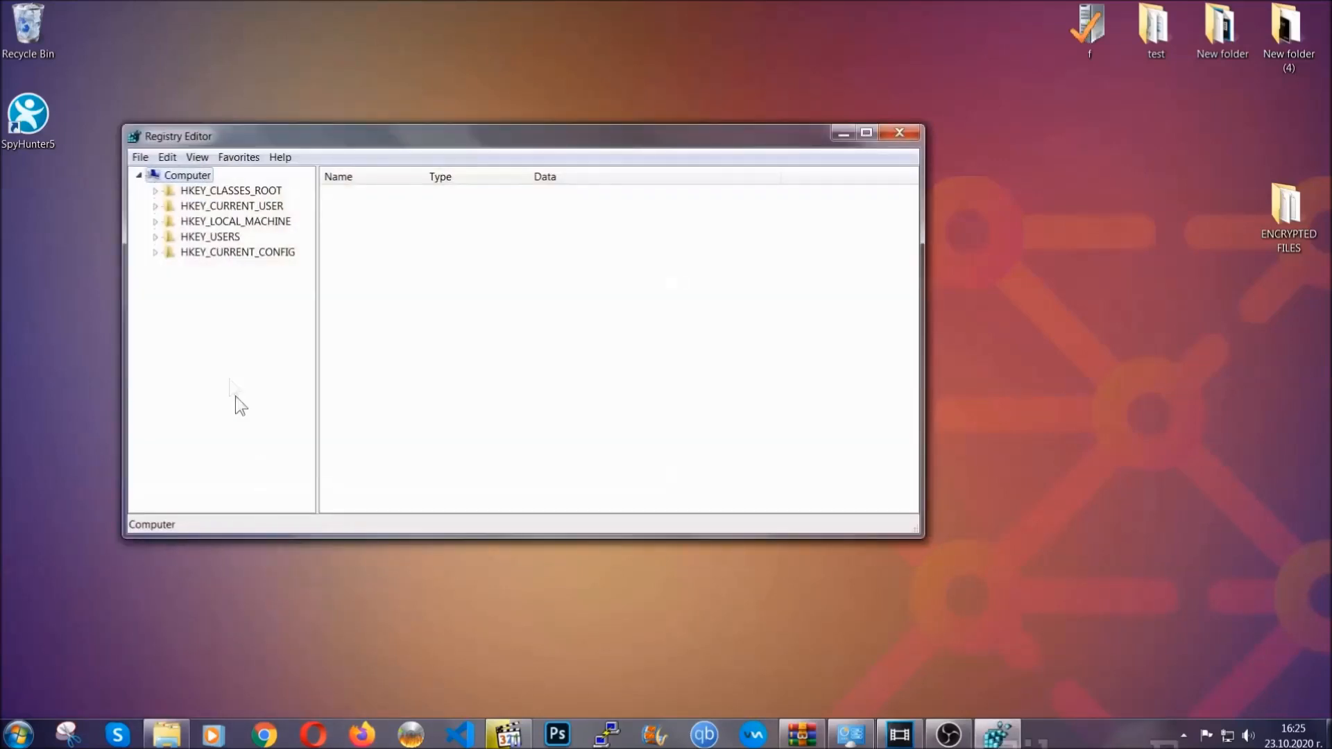
Export the entire registry to the Desktop as a registration file named BACKUP.
click(140, 158)
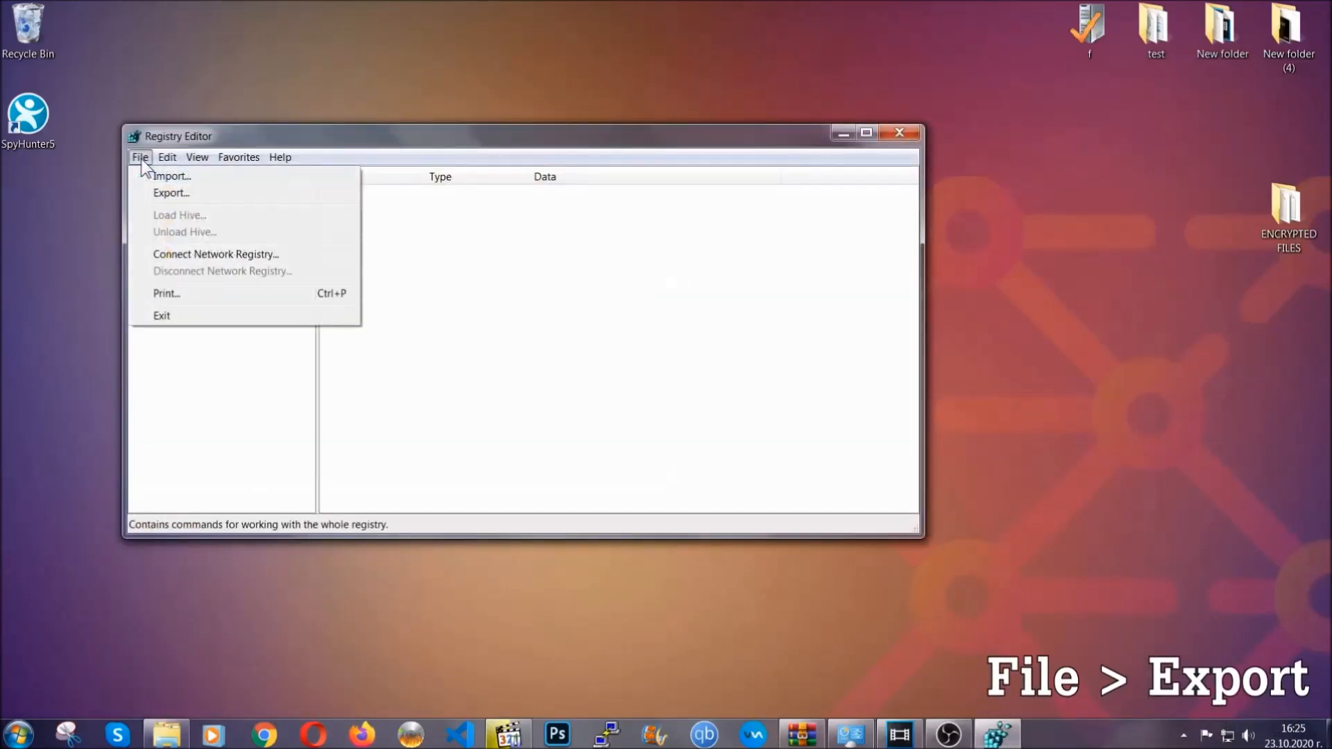
click(173, 193)
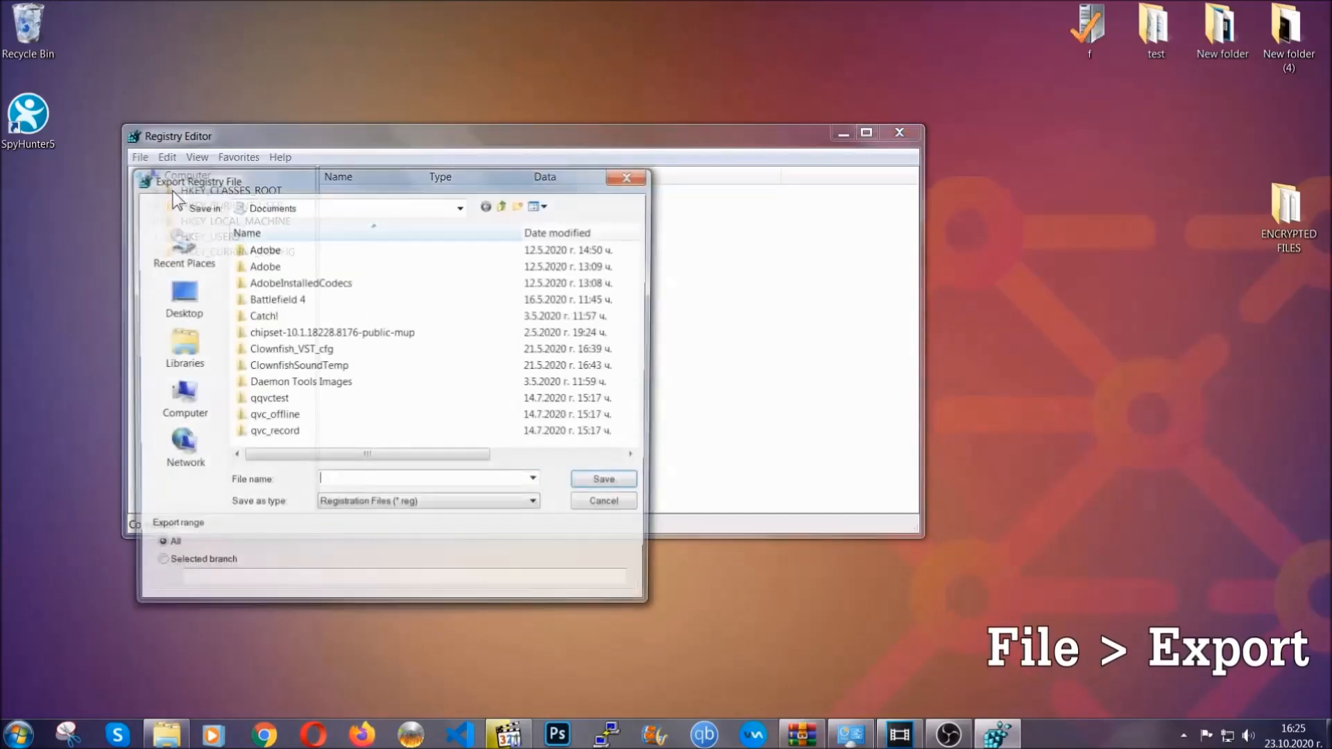
click(177, 297)
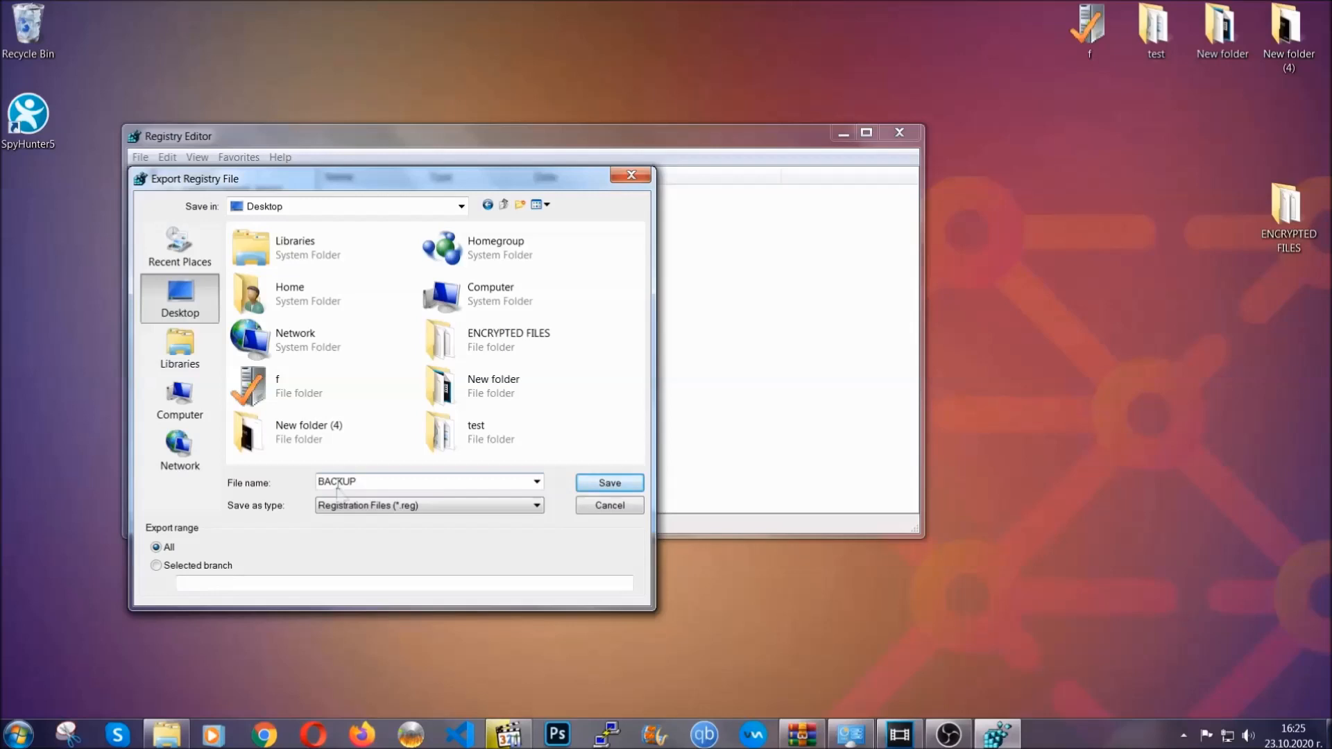
click(601, 486)
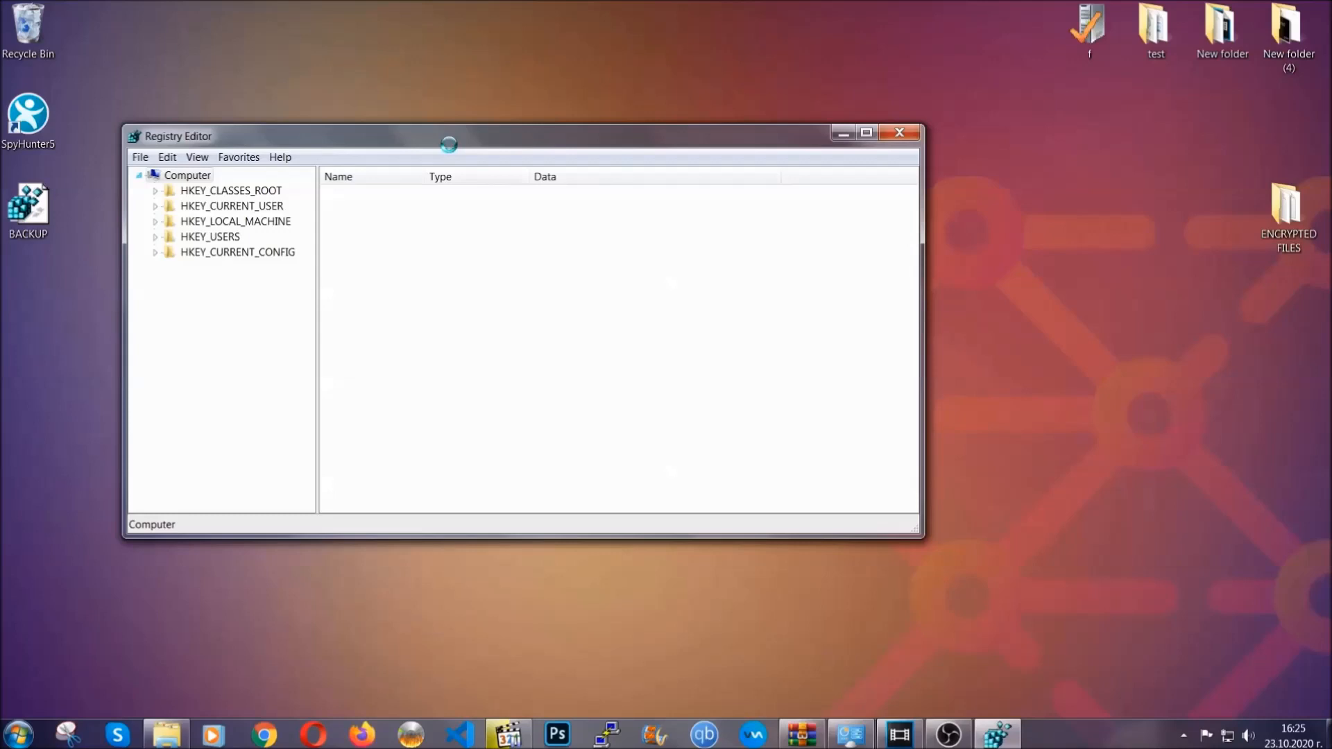
drag(448, 144, 579, 188)
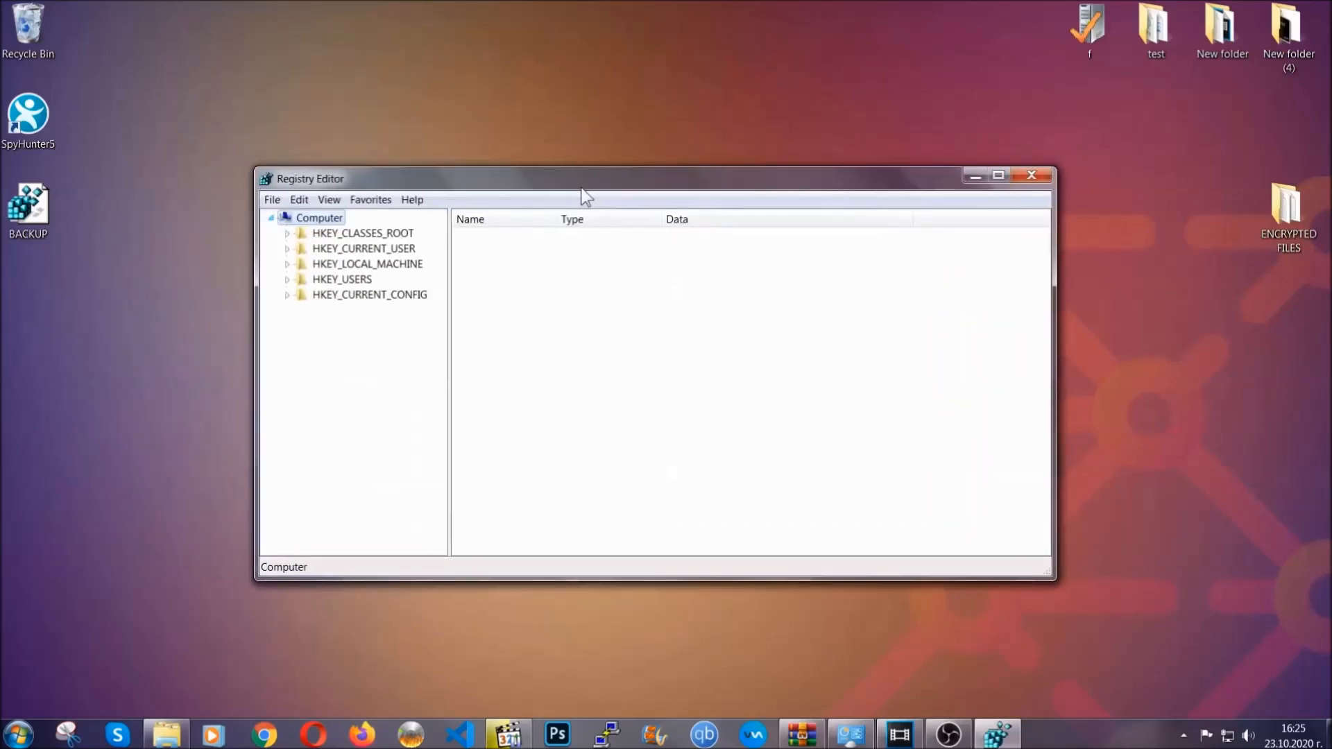
click(272, 202)
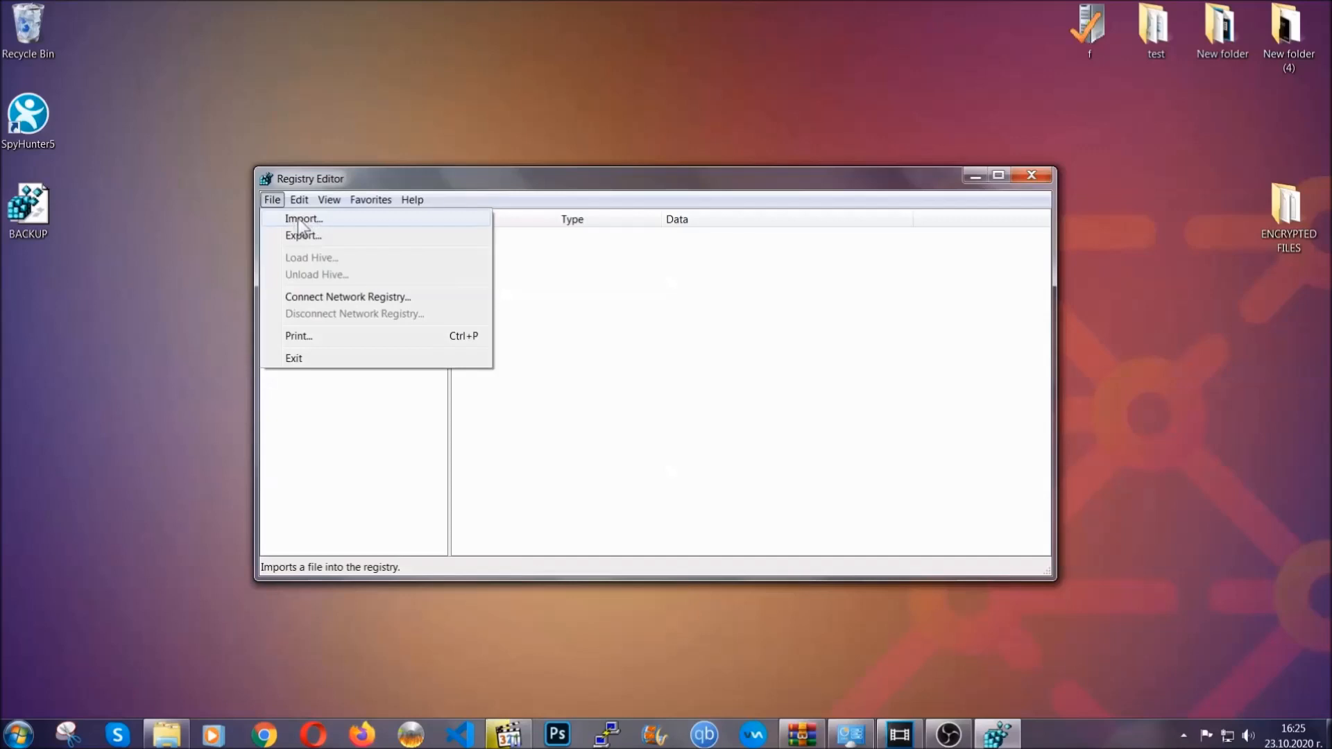
click(273, 200)
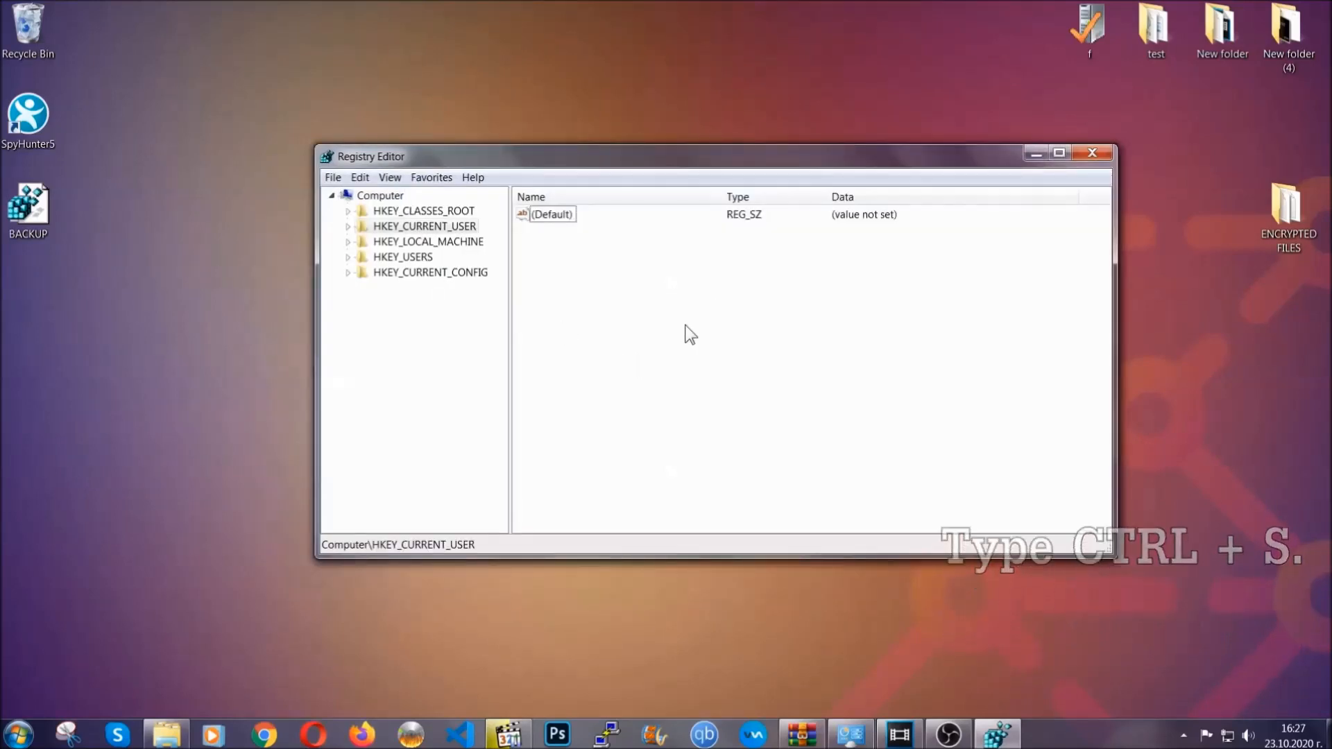
Search the registry keys for RunOnce, starting from HKEY_CURRENT_USER.
key(ctrl+f)
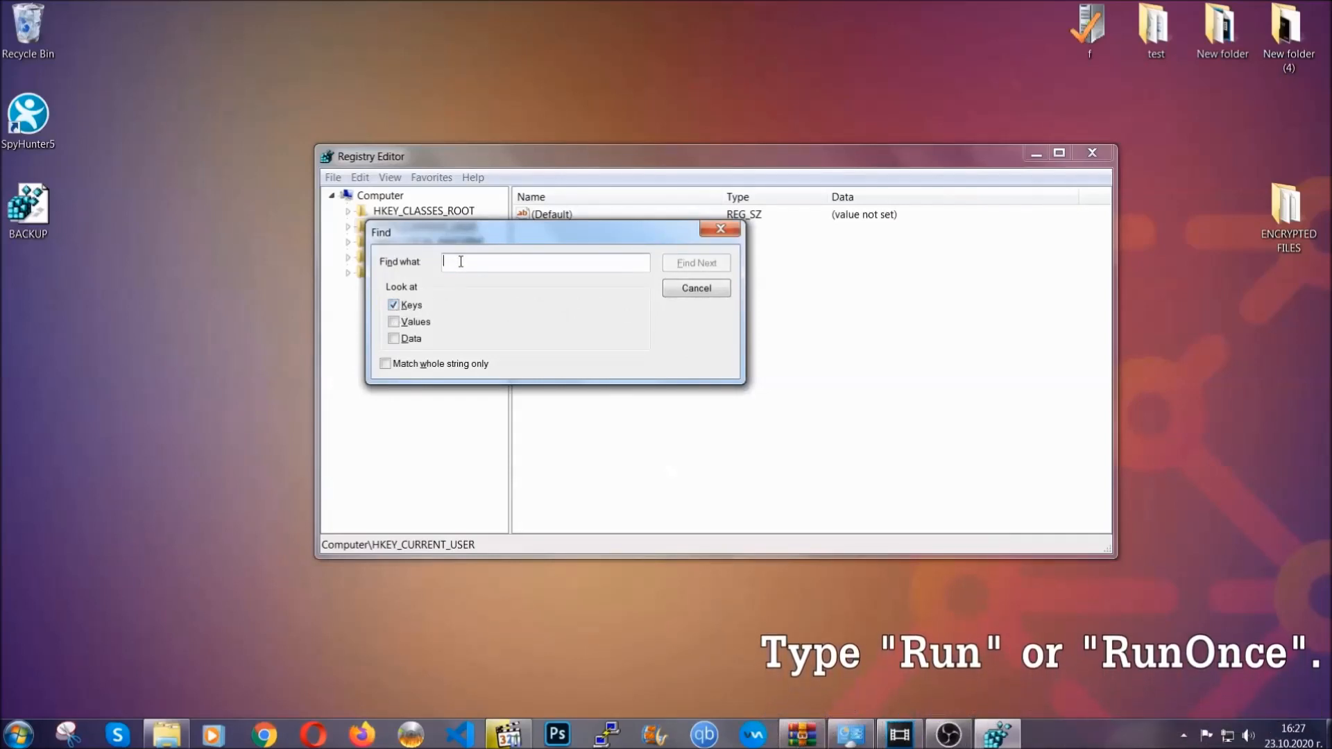
text(RunOnce)
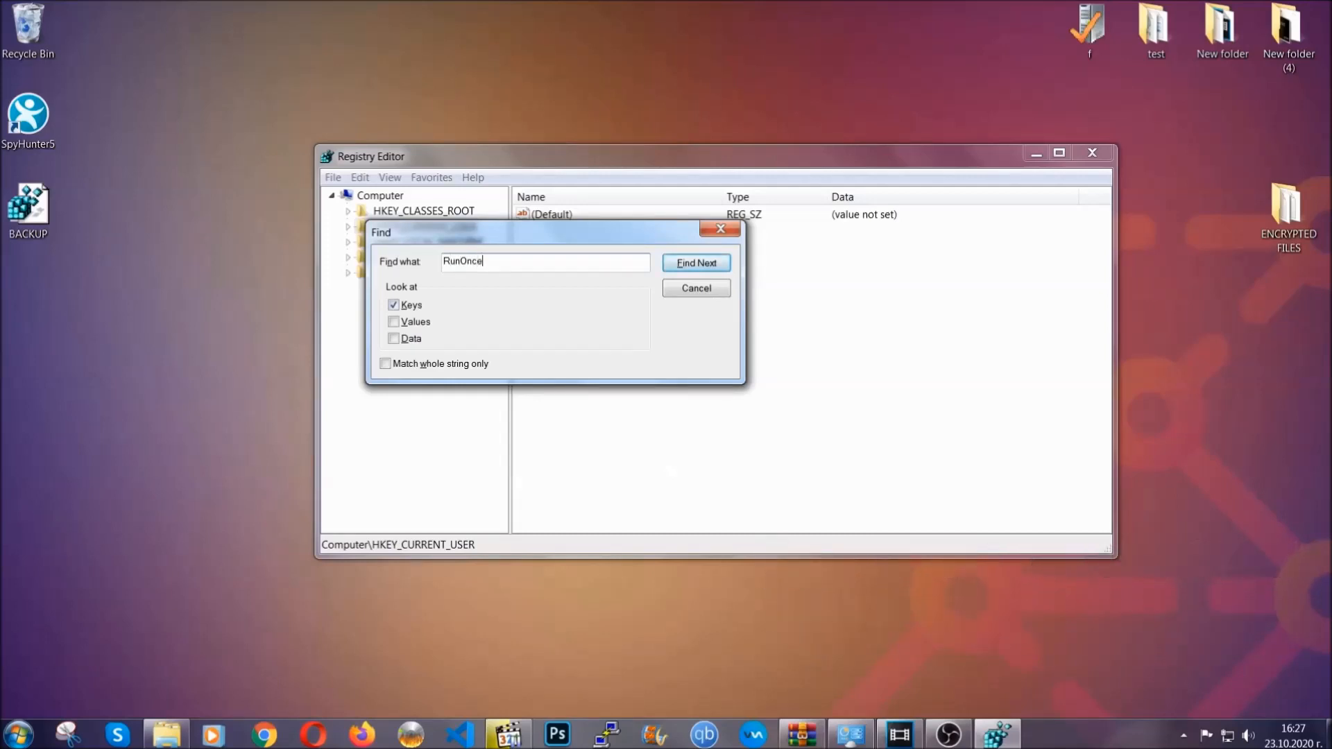
click(711, 267)
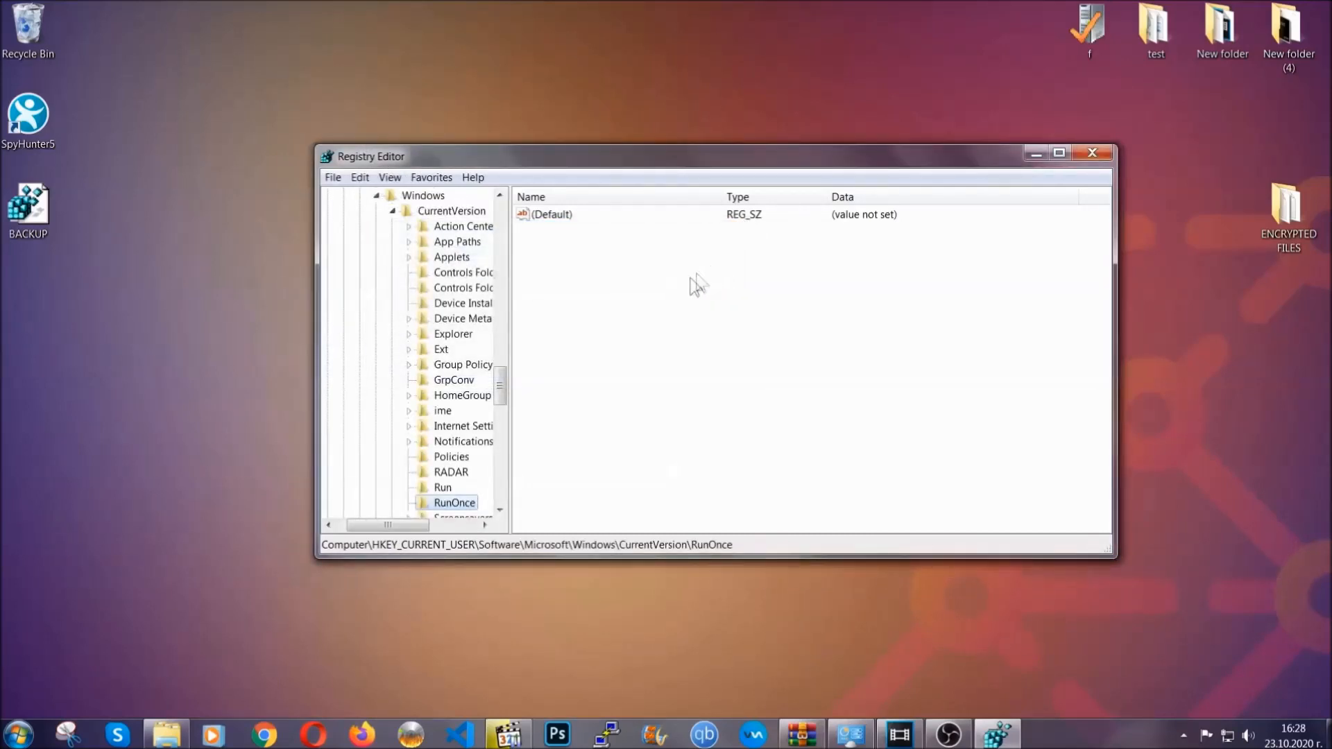
Delete the value THE VIRUS from the Run key under HKEY_CURRENT_USER's CurrentVersion and close the Registry Editor.
drag(501, 383, 502, 406)
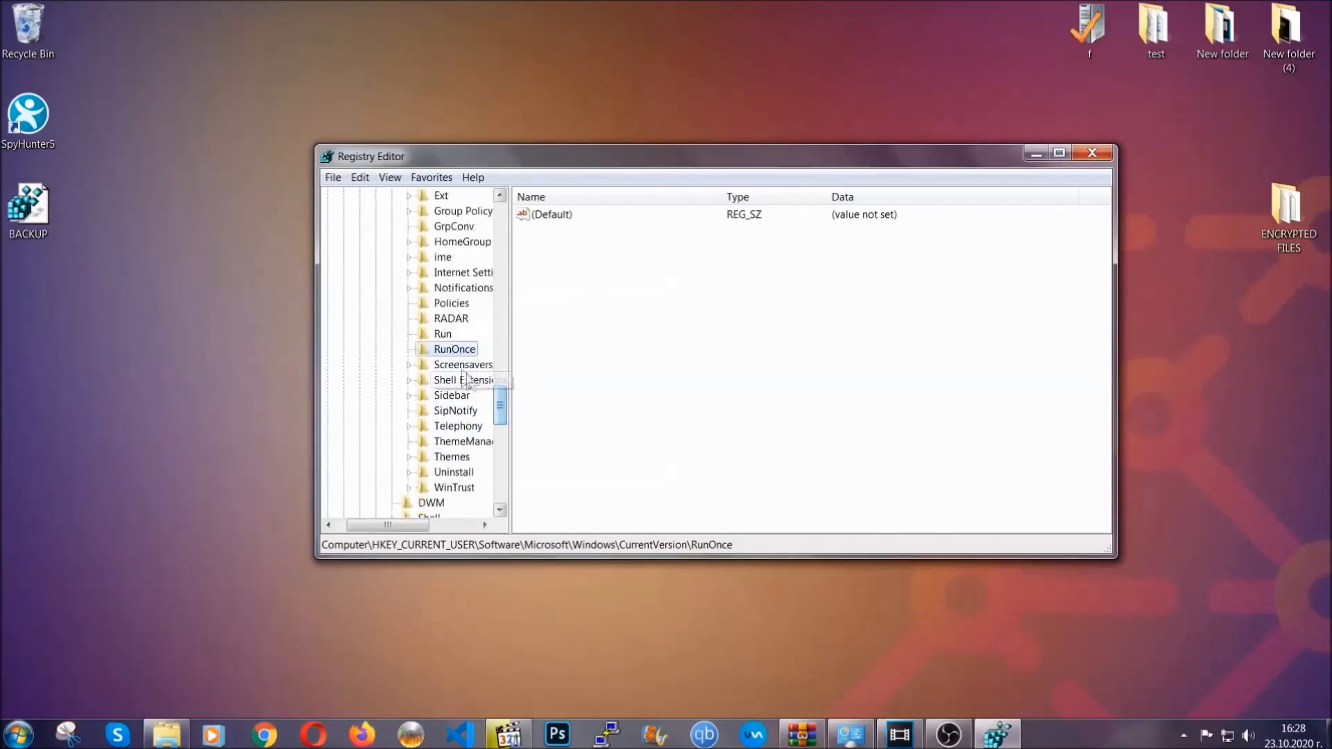
click(442, 335)
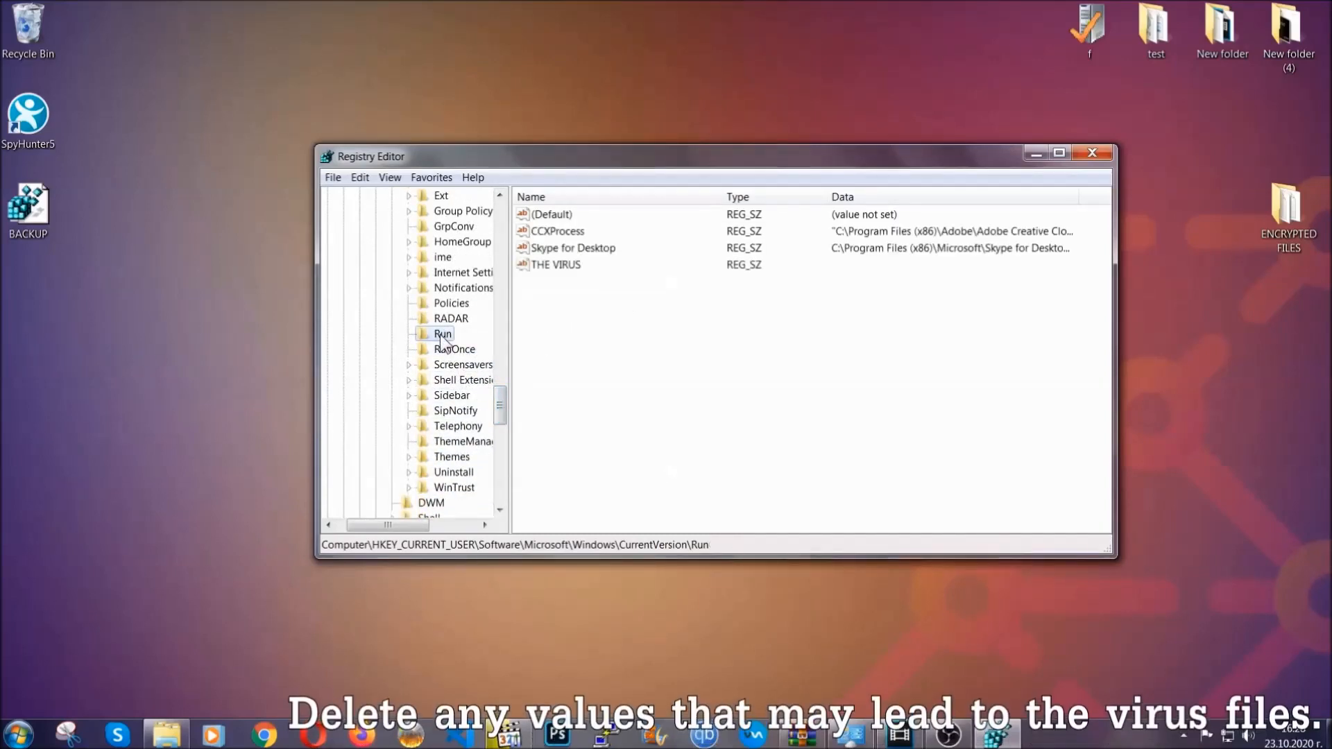
click(547, 267)
right_click(547, 266)
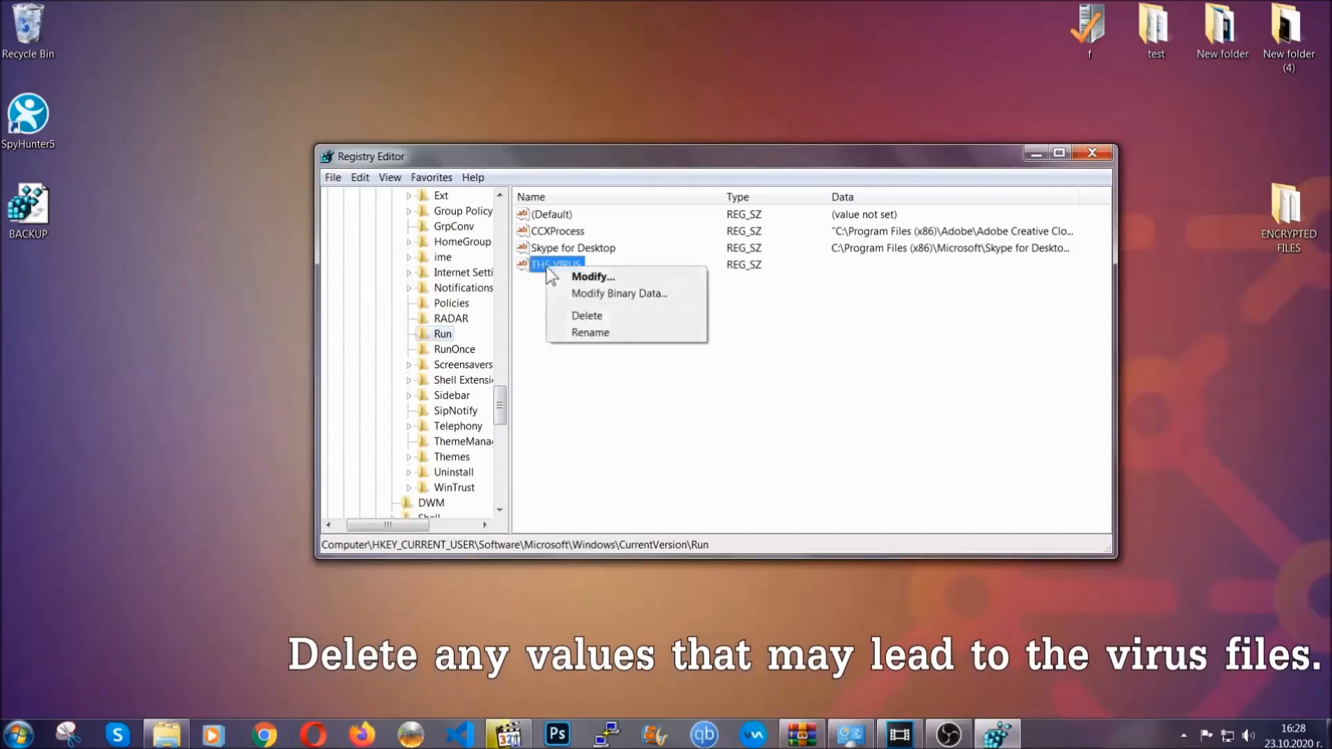
click(587, 317)
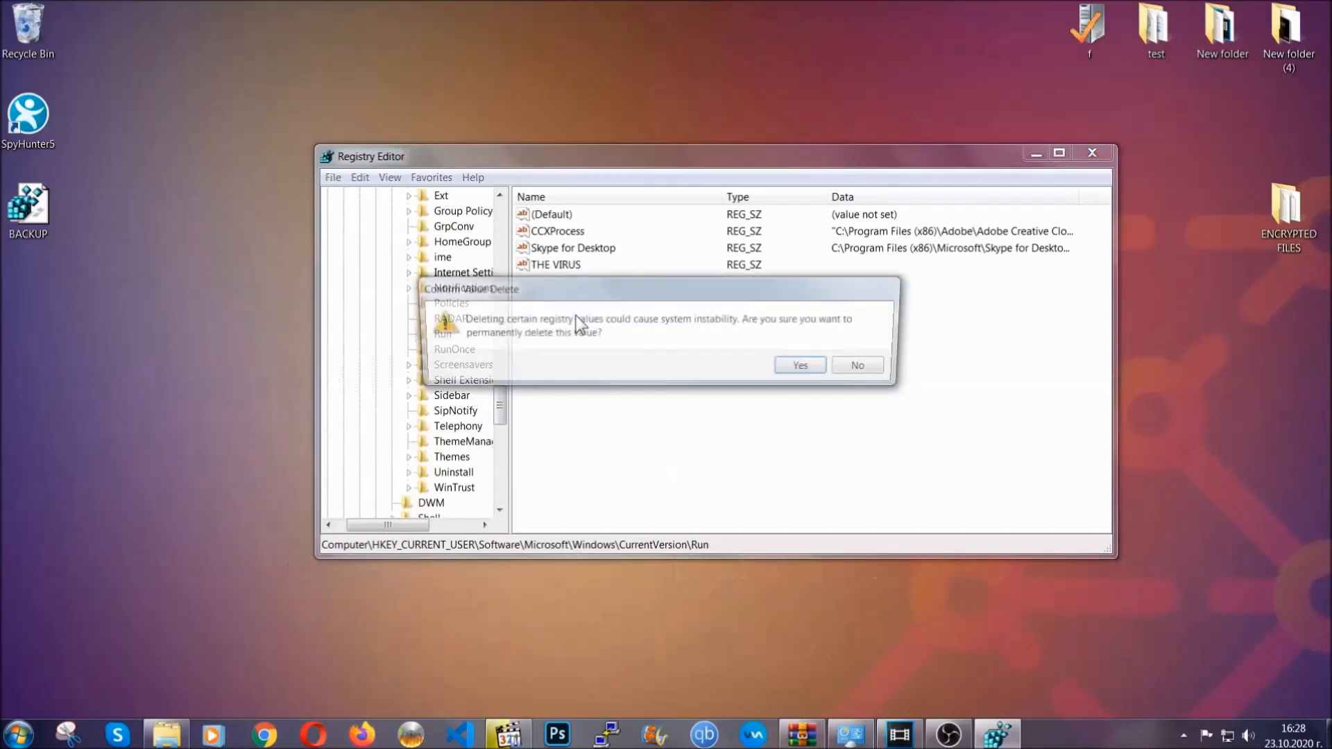
click(806, 368)
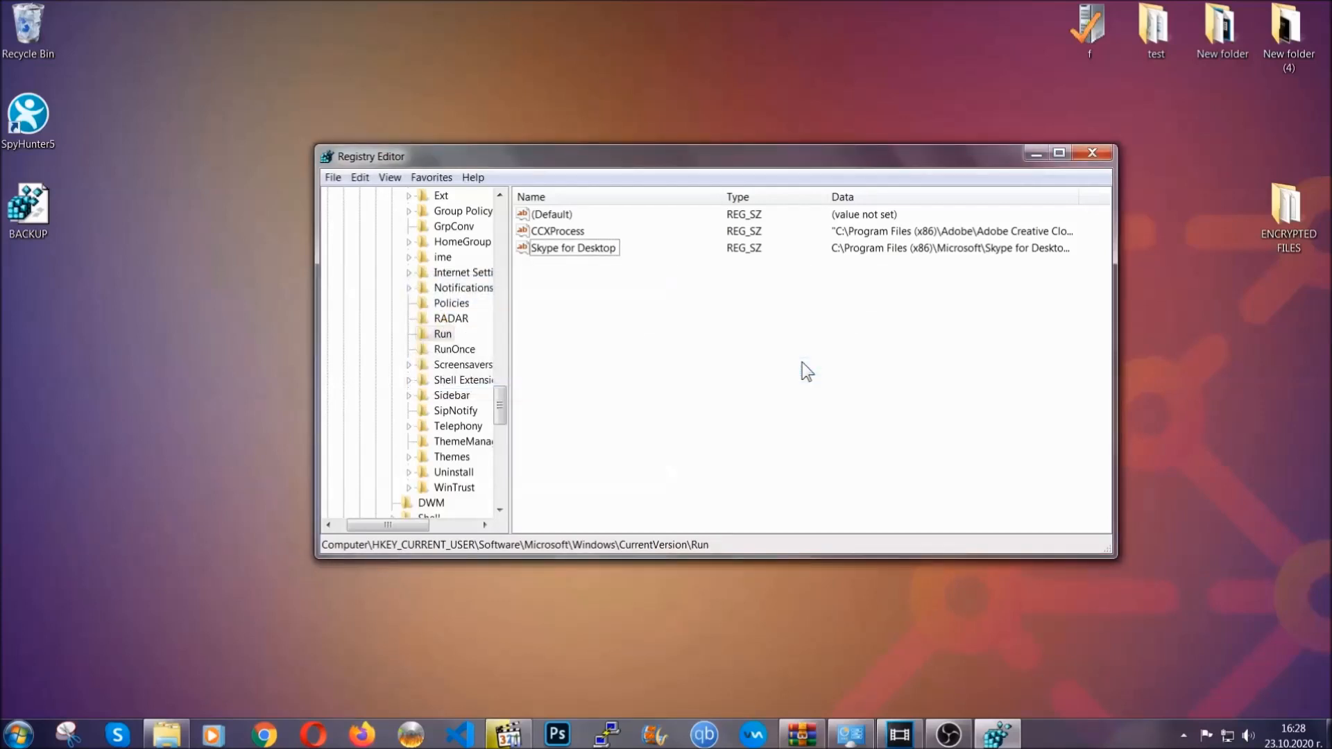
click(1092, 153)
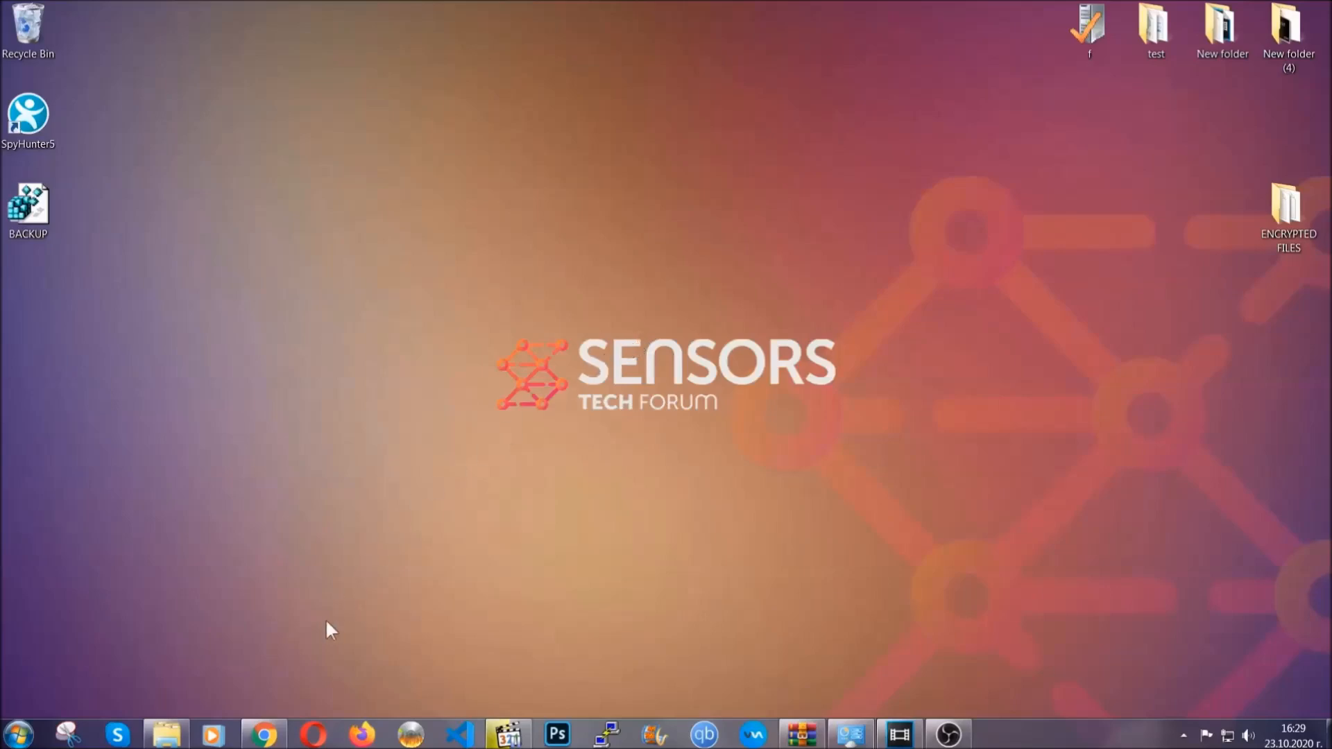
Switch to Chrome, highlight the address of the ransomware file recovery article and go to its list of restore methods.
click(265, 737)
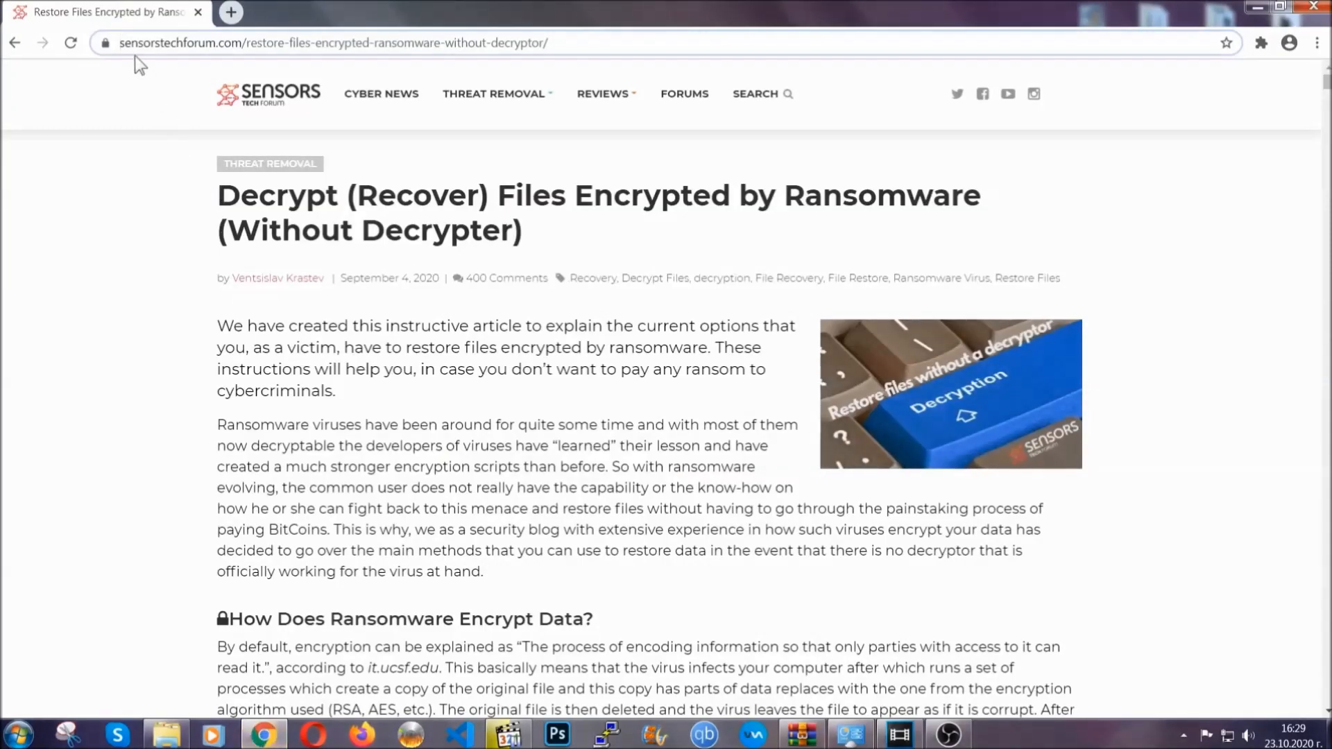
drag(119, 43, 336, 47)
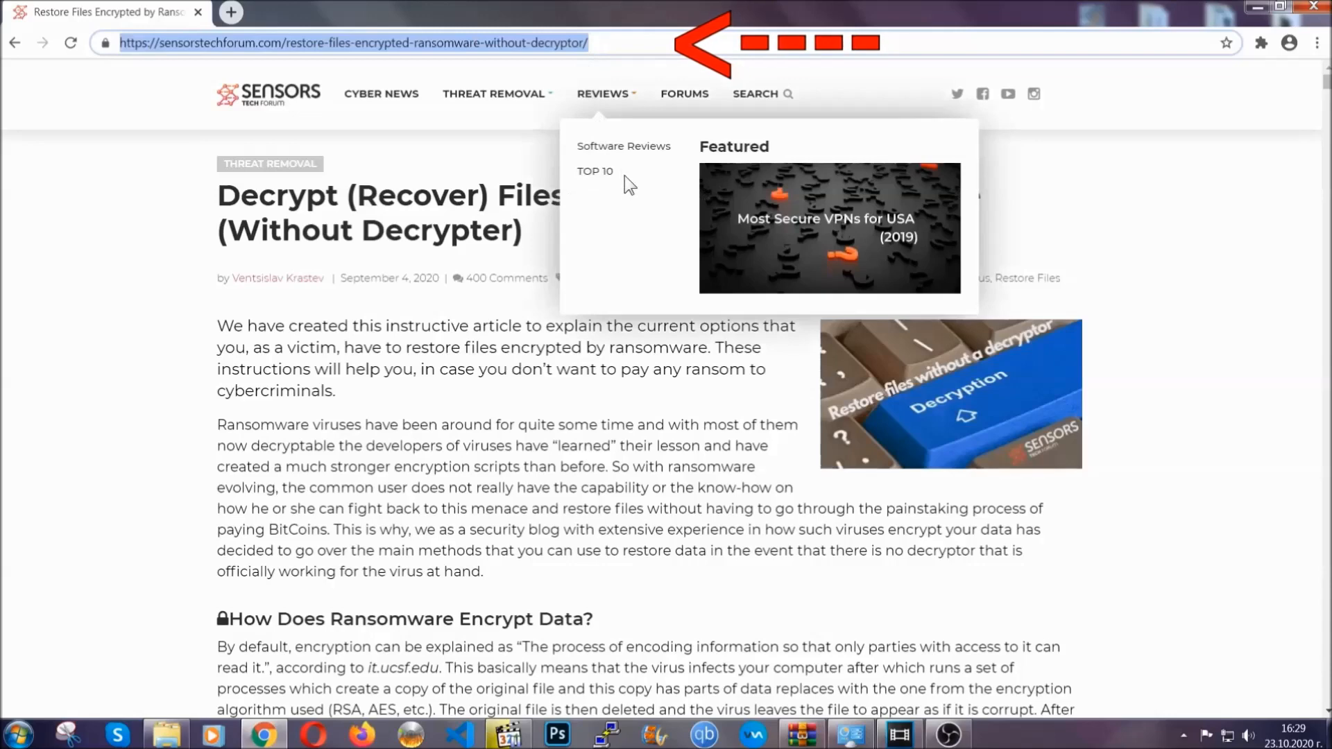
scroll(686, 375, down, 8)
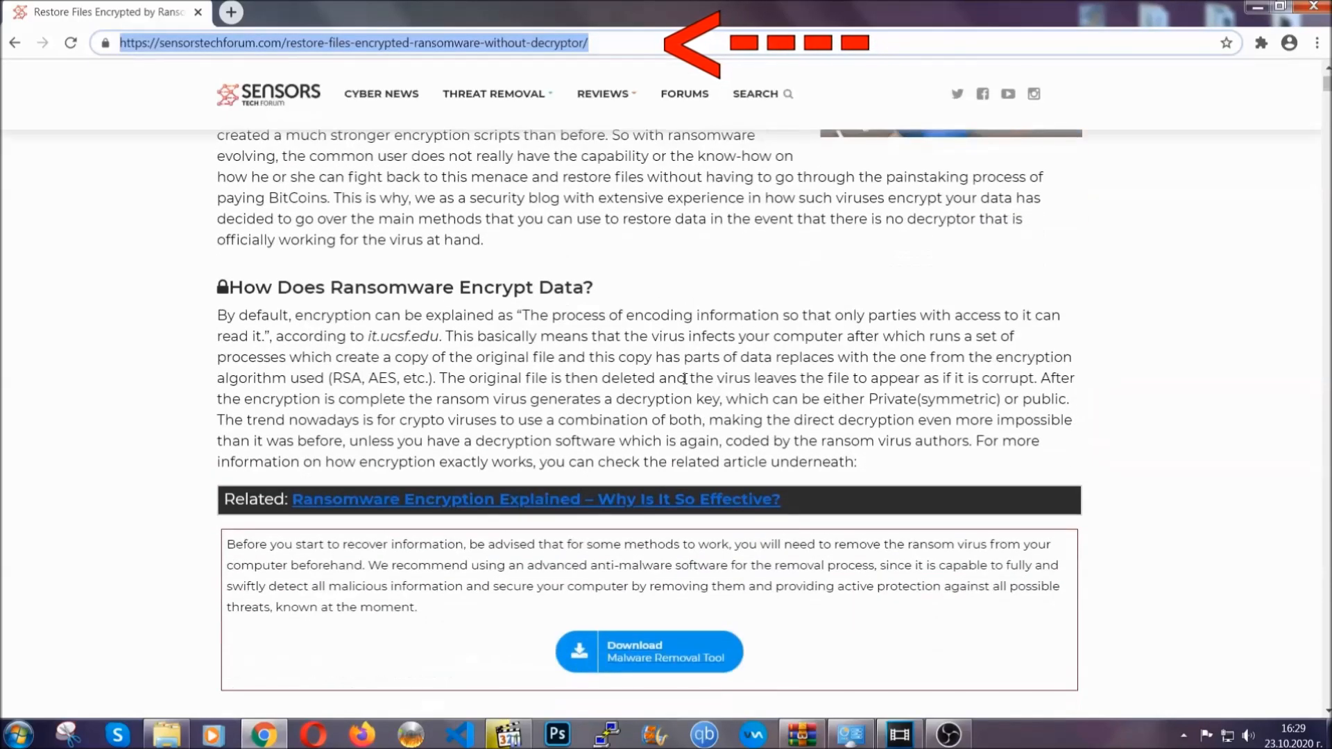
scroll(685, 377, down, 4)
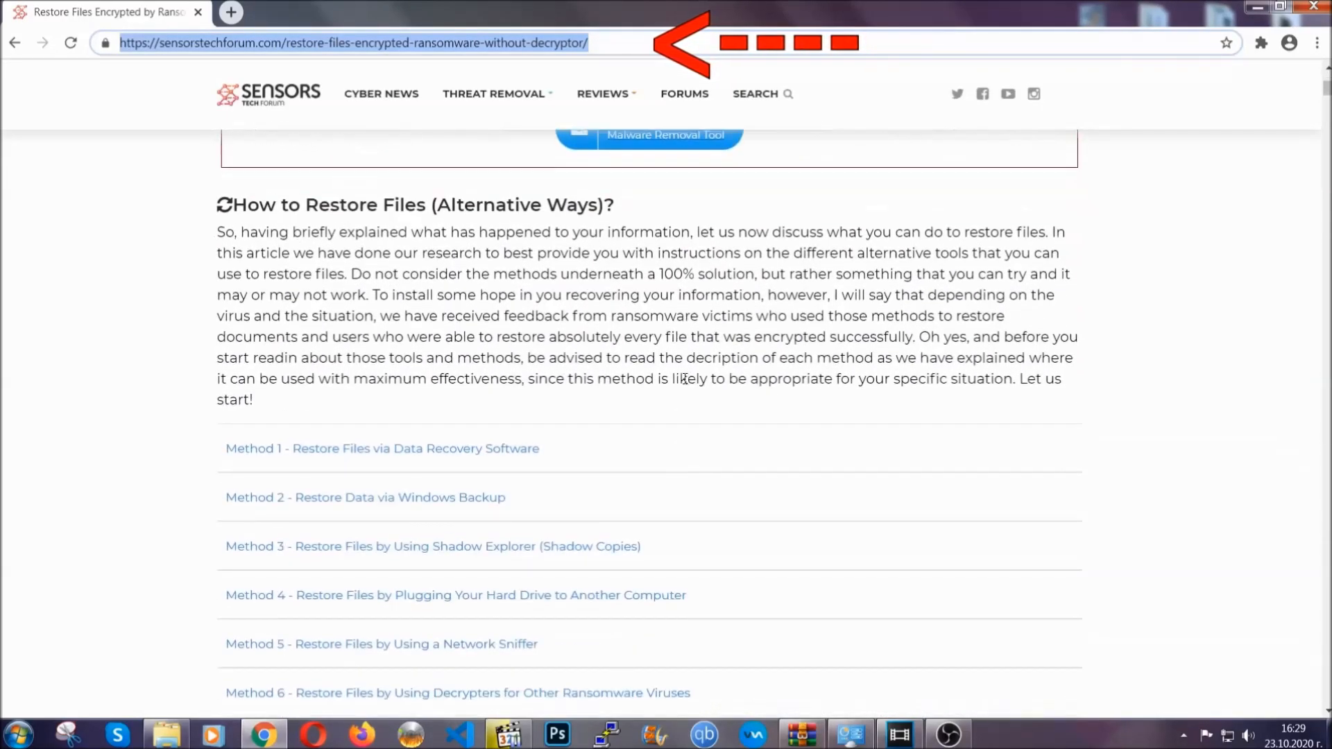
scroll(687, 384, down, 3)
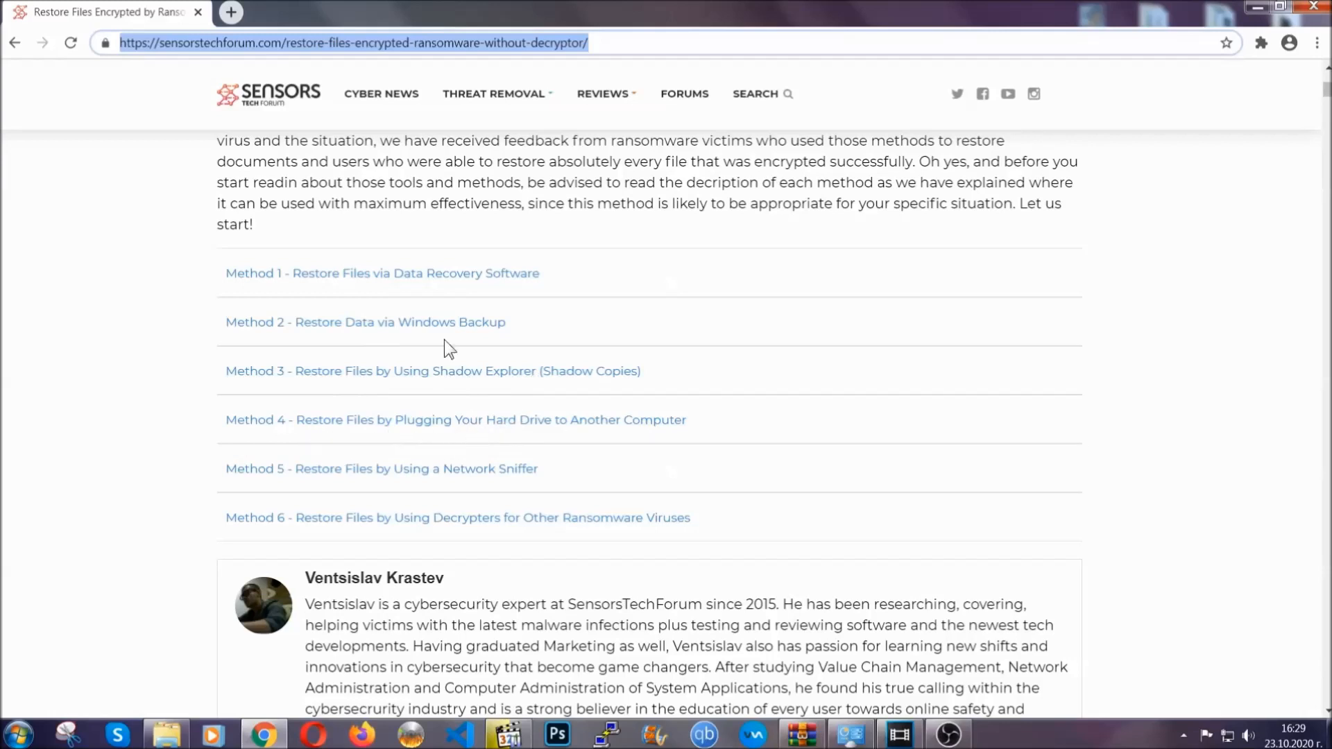
Expand "Method 2 - Restore Data via Windows Backup", review its summary and open its Step1 instructions.
click(415, 321)
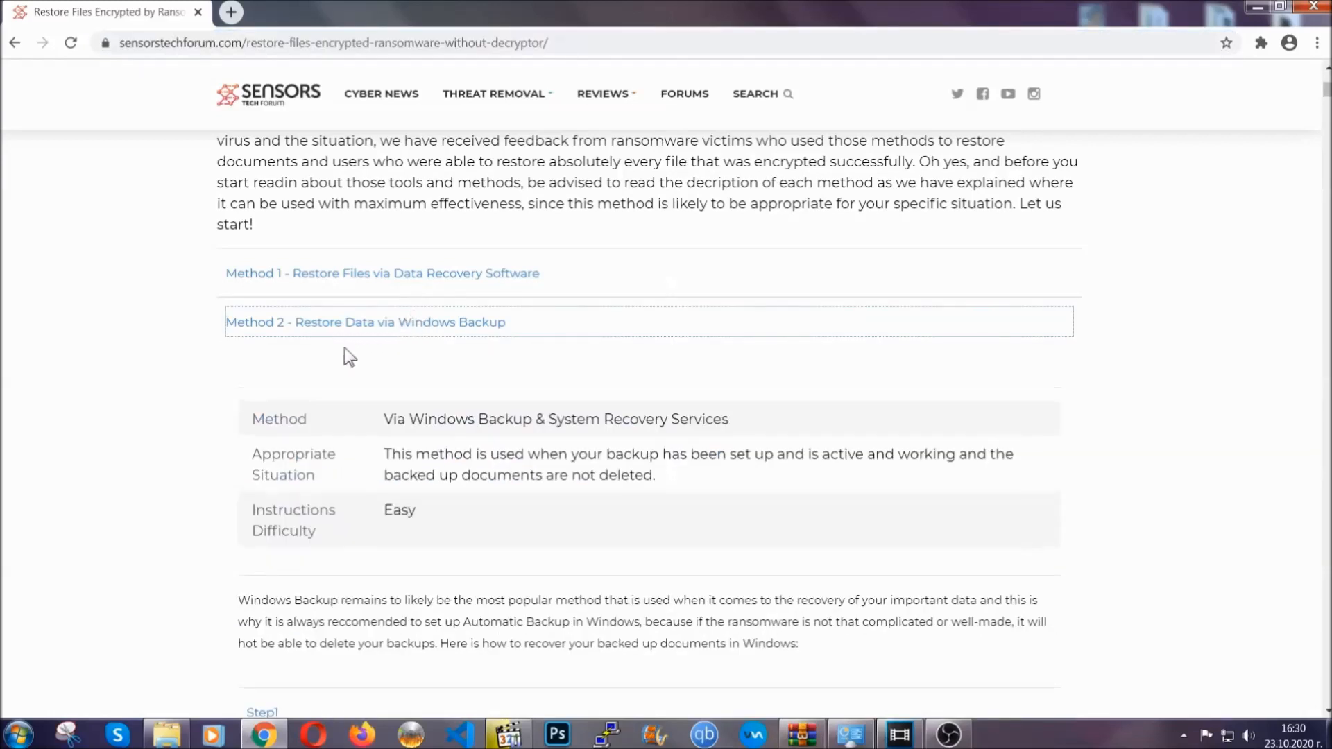
drag(386, 419, 477, 533)
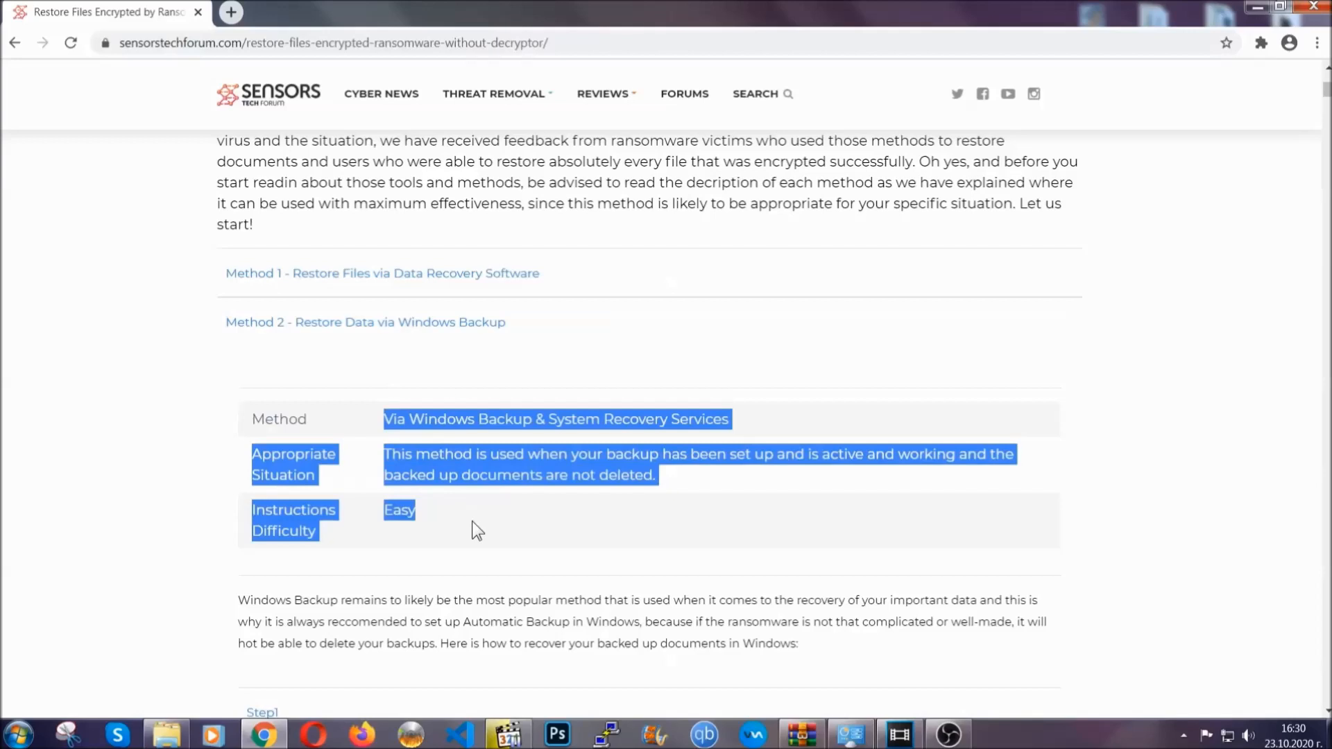
click(472, 521)
scroll(476, 518, down, 5)
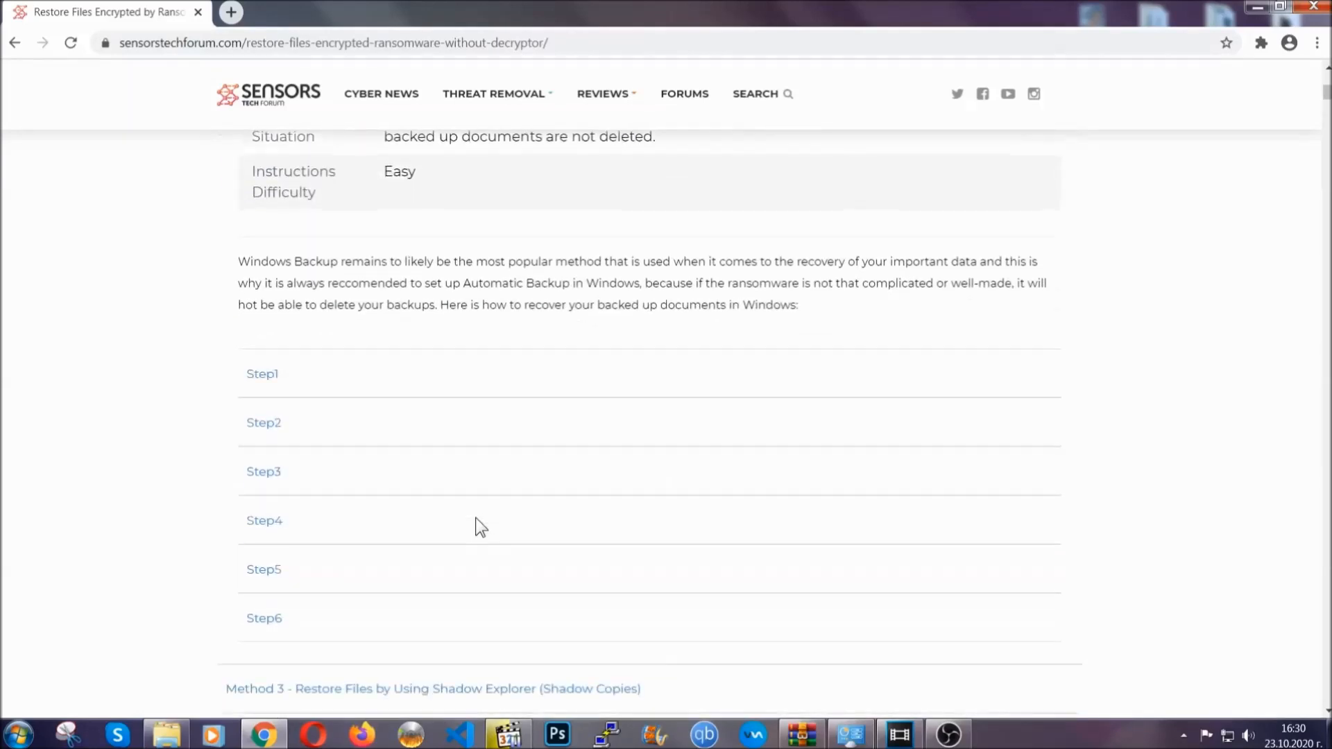
click(276, 365)
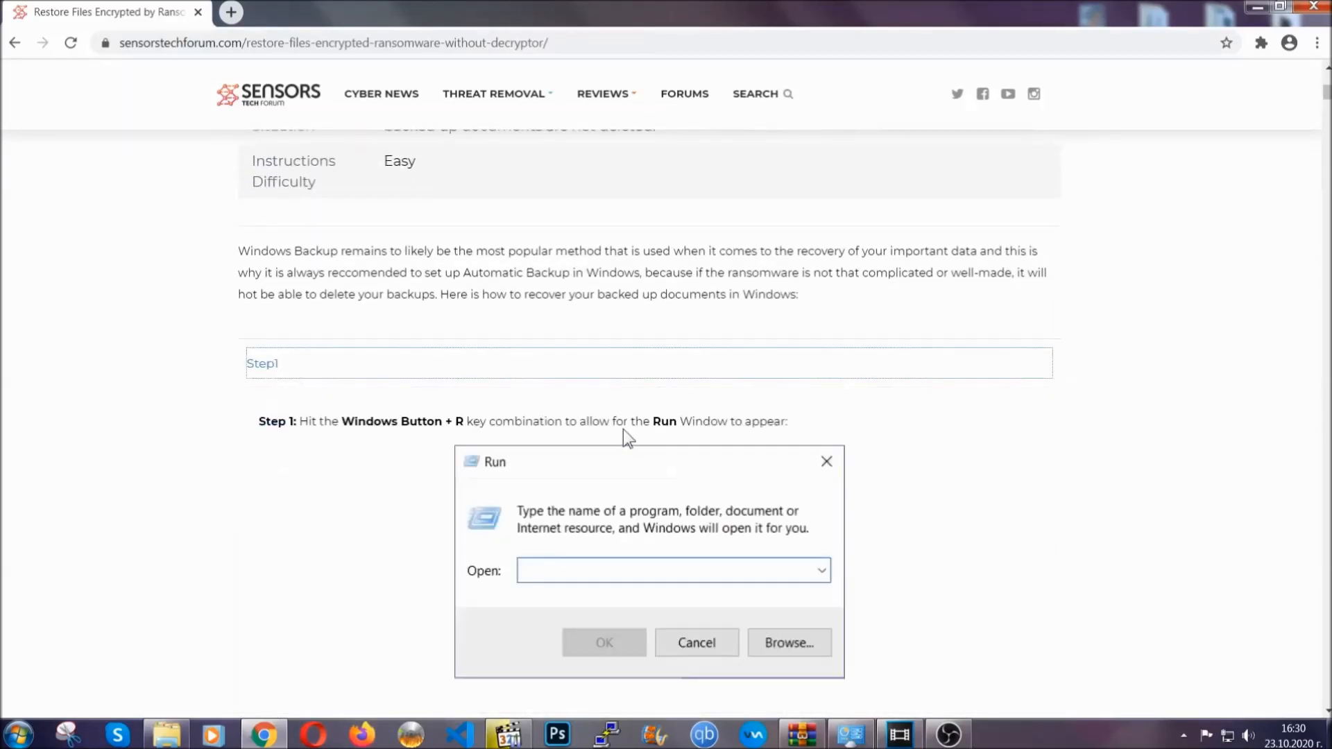
Expand the Step2 and Step3 instructions of the Windows Backup method and review how to reach the Backup settings.
scroll(615, 426, down, 5)
click(317, 433)
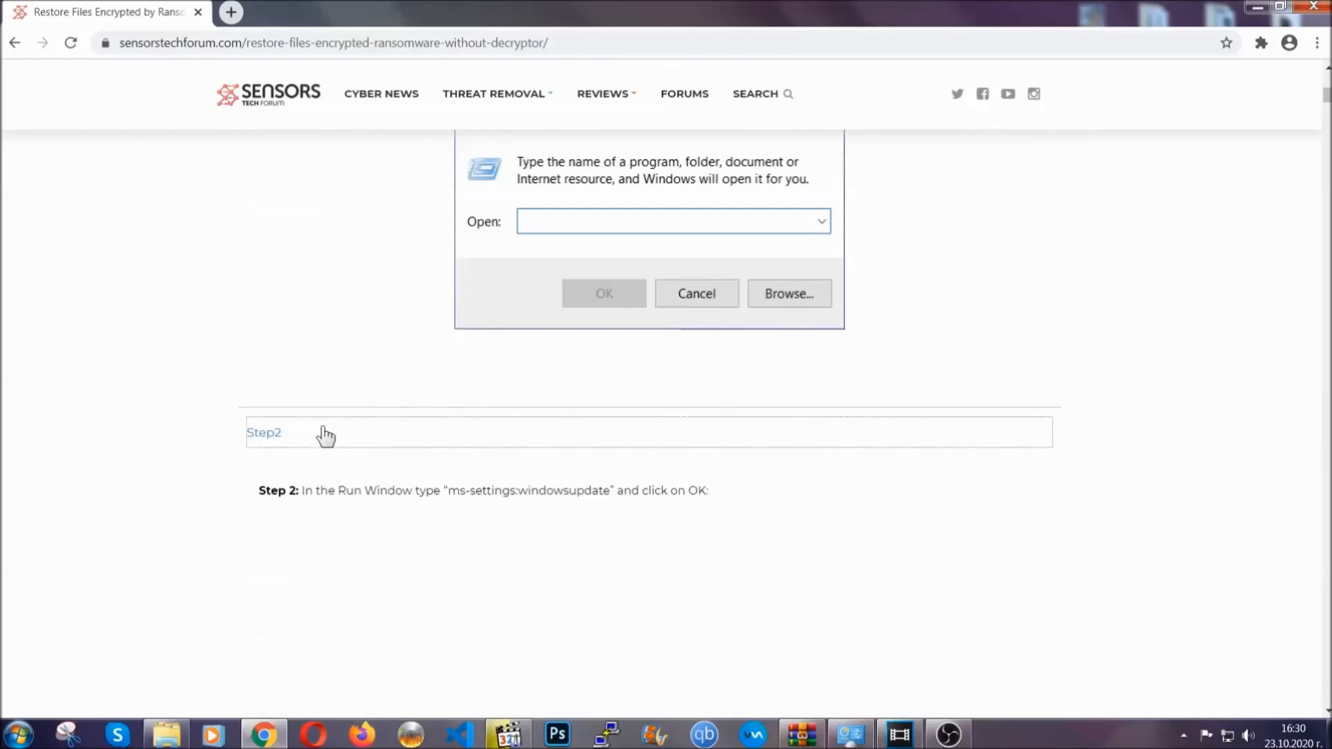
scroll(601, 448, down, 5)
click(386, 504)
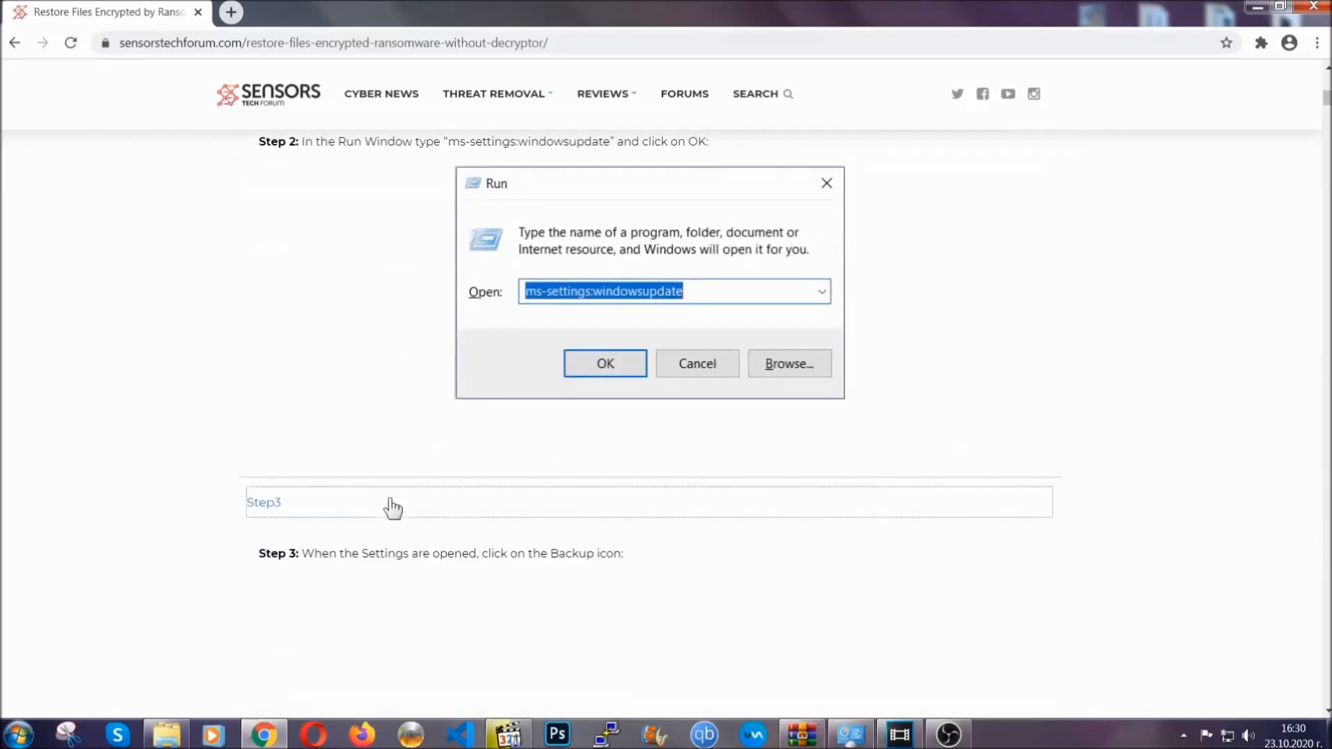
scroll(556, 463, down, 4)
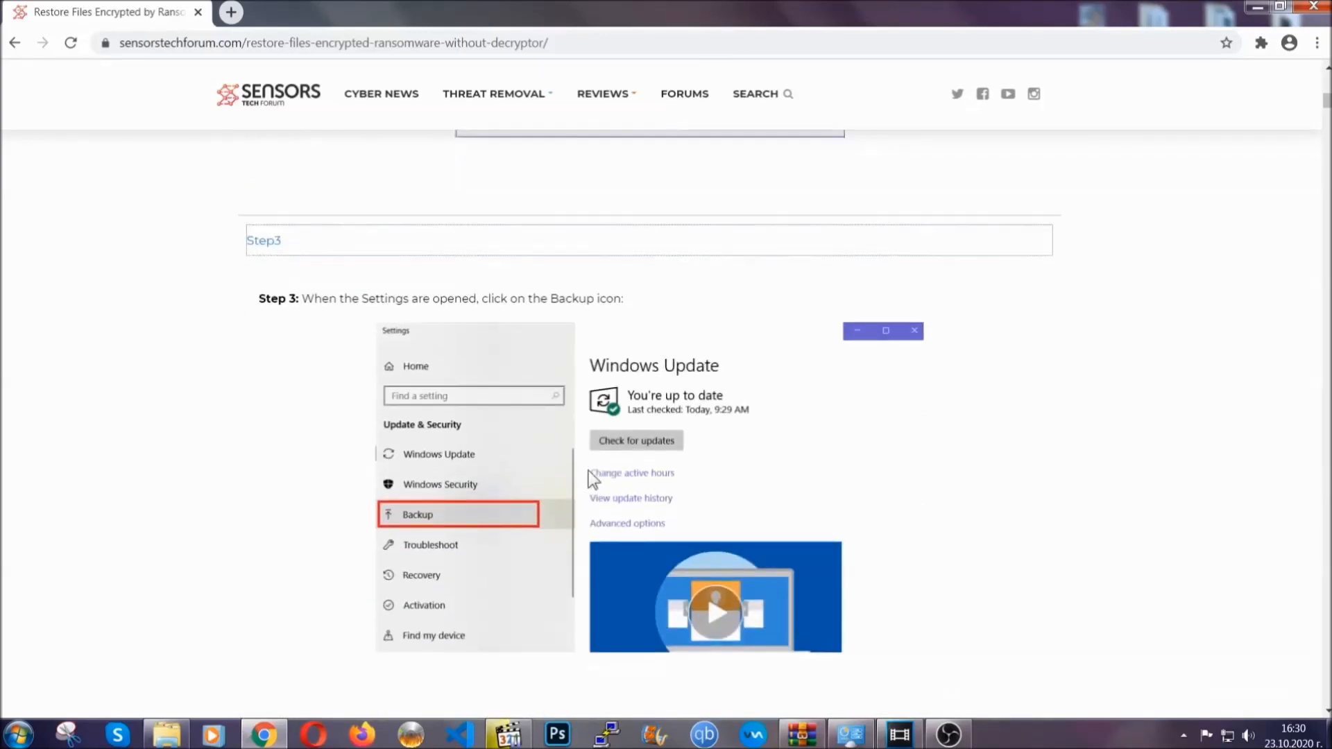
Skim the article's remaining restore methods through Method 6, return to its title and minimize the browser window.
scroll(587, 472, down, 5)
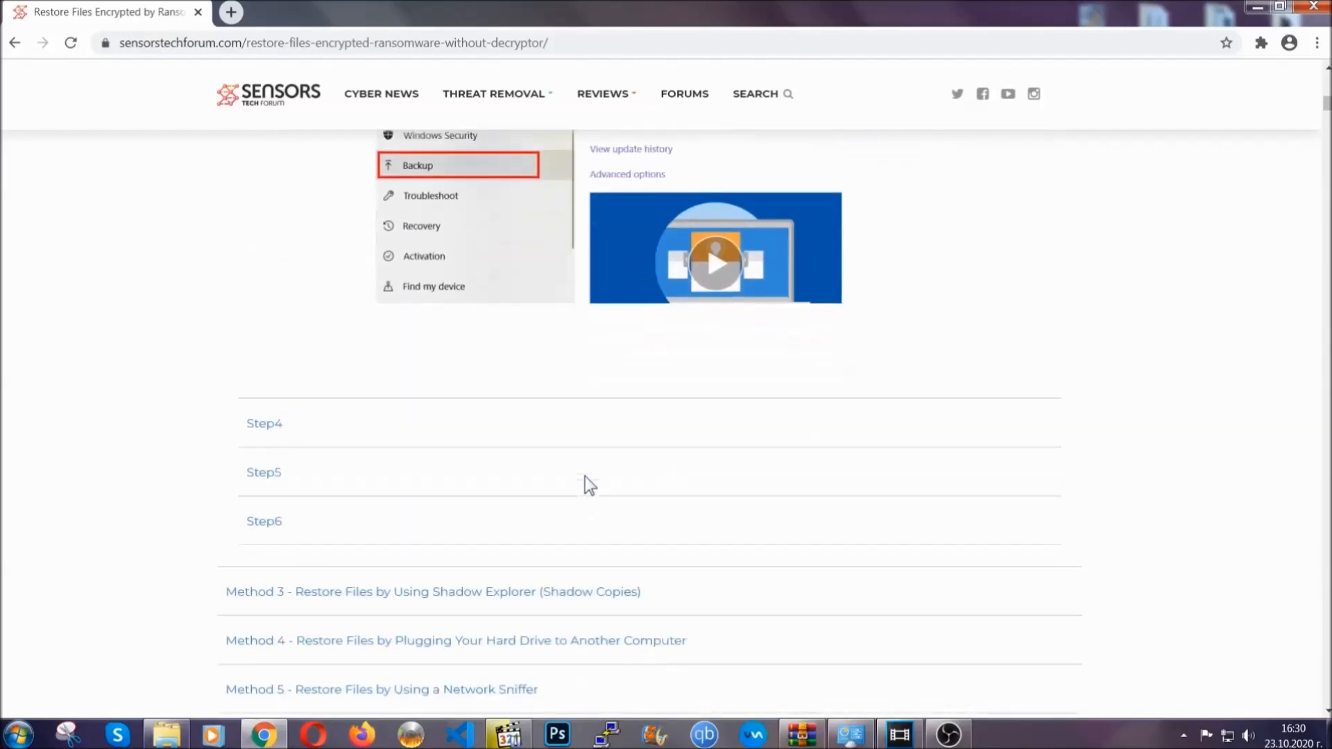
scroll(585, 476, down, 7)
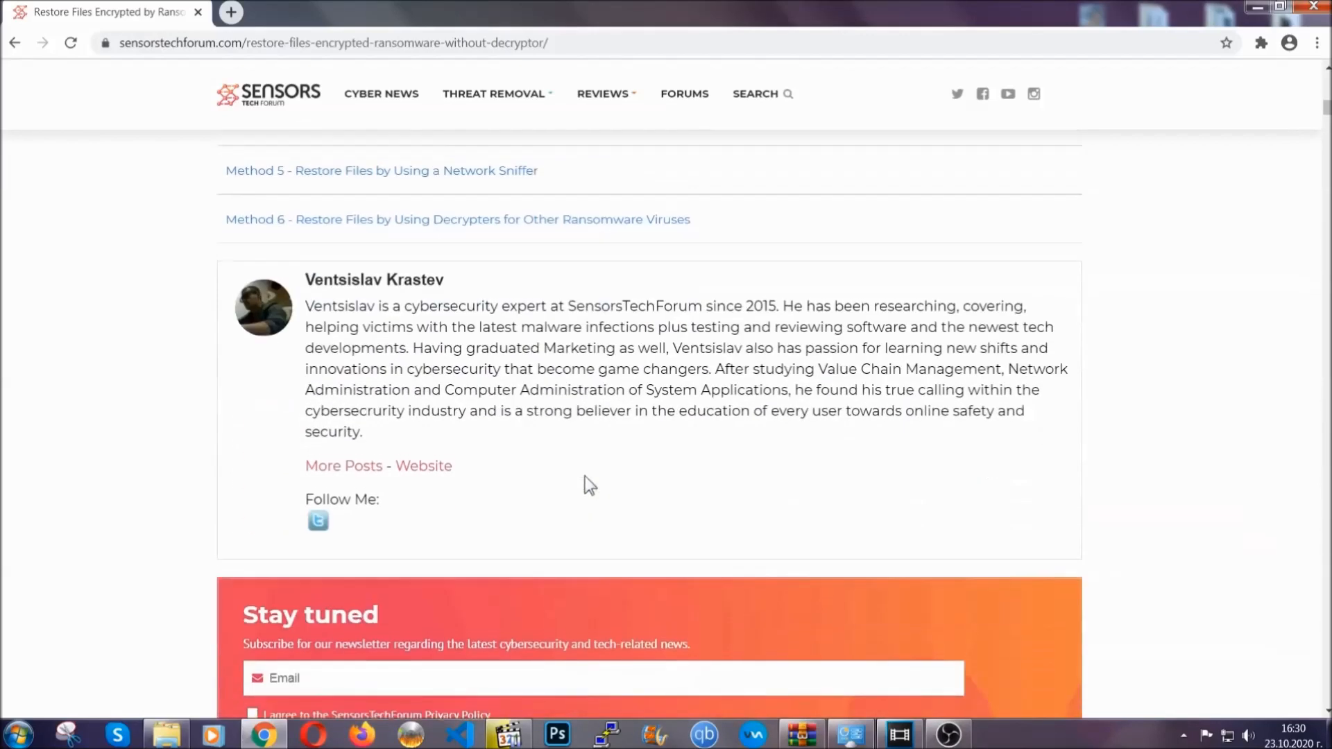
scroll(585, 476, up, 20)
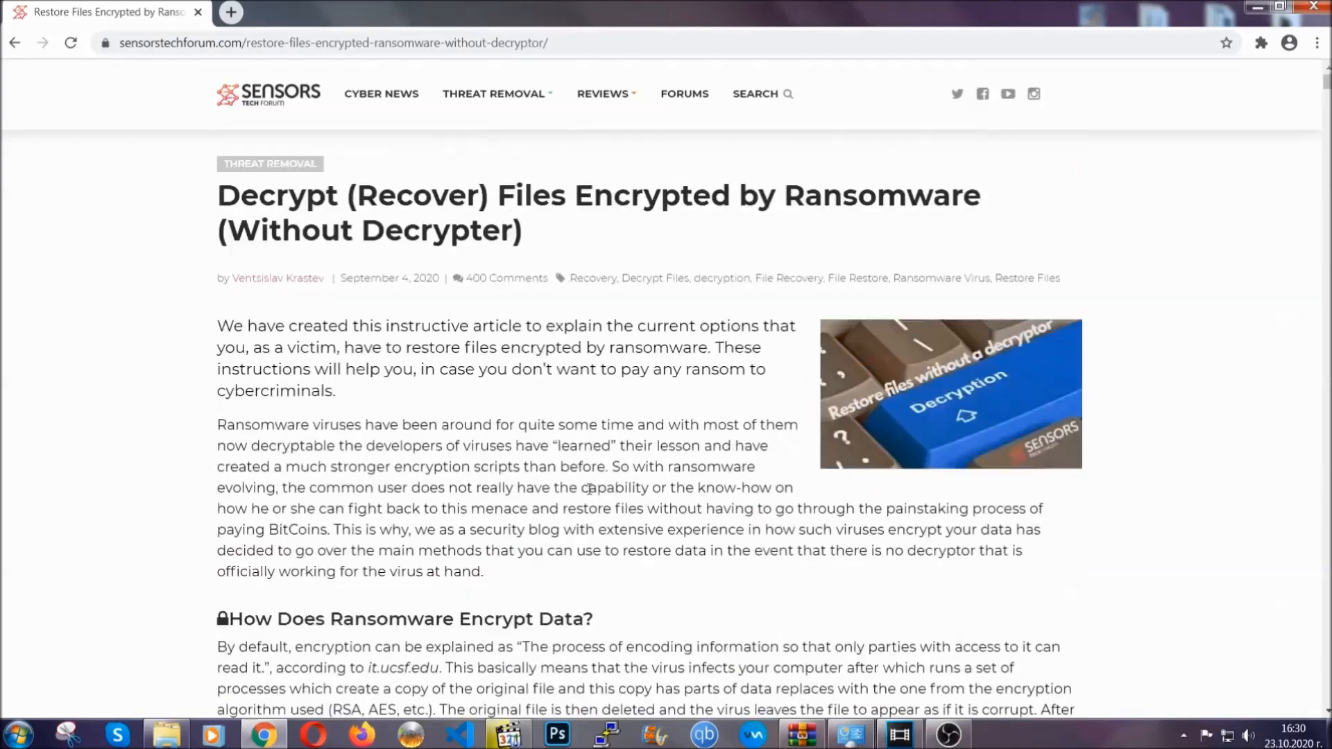
click(1254, 7)
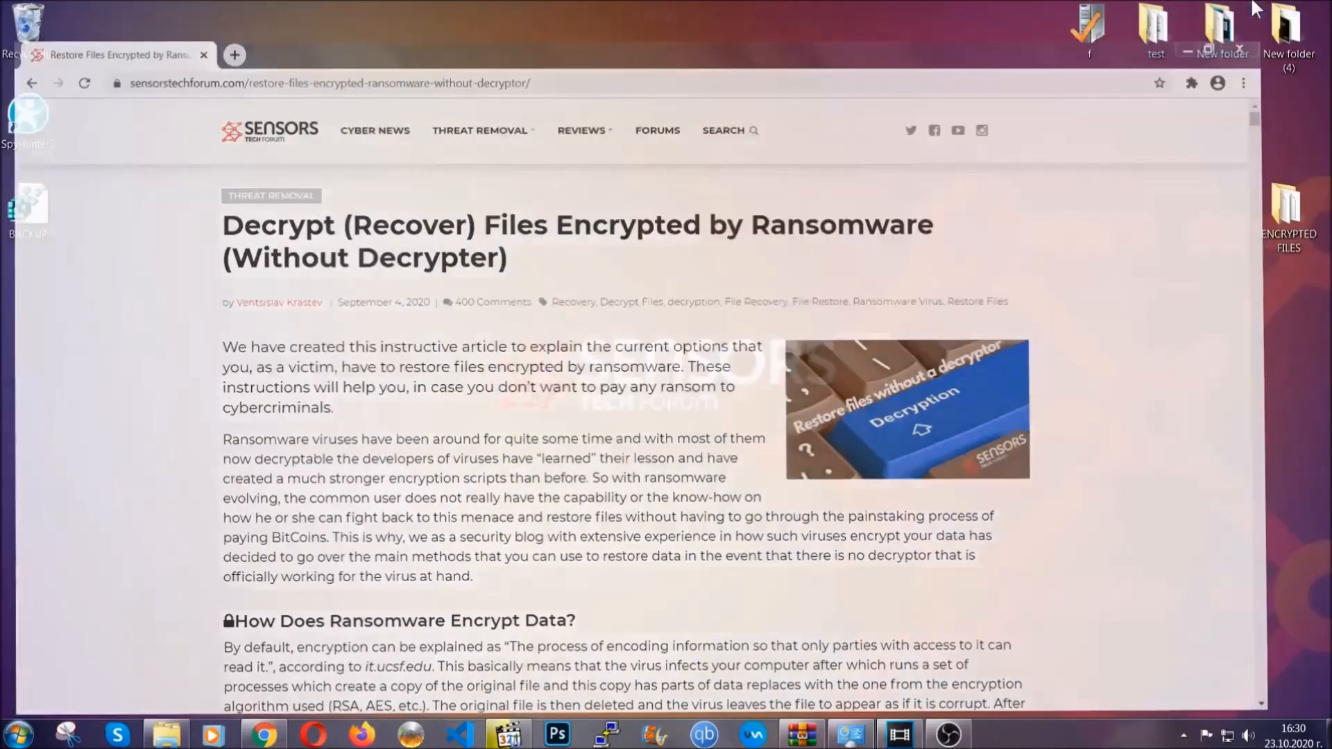